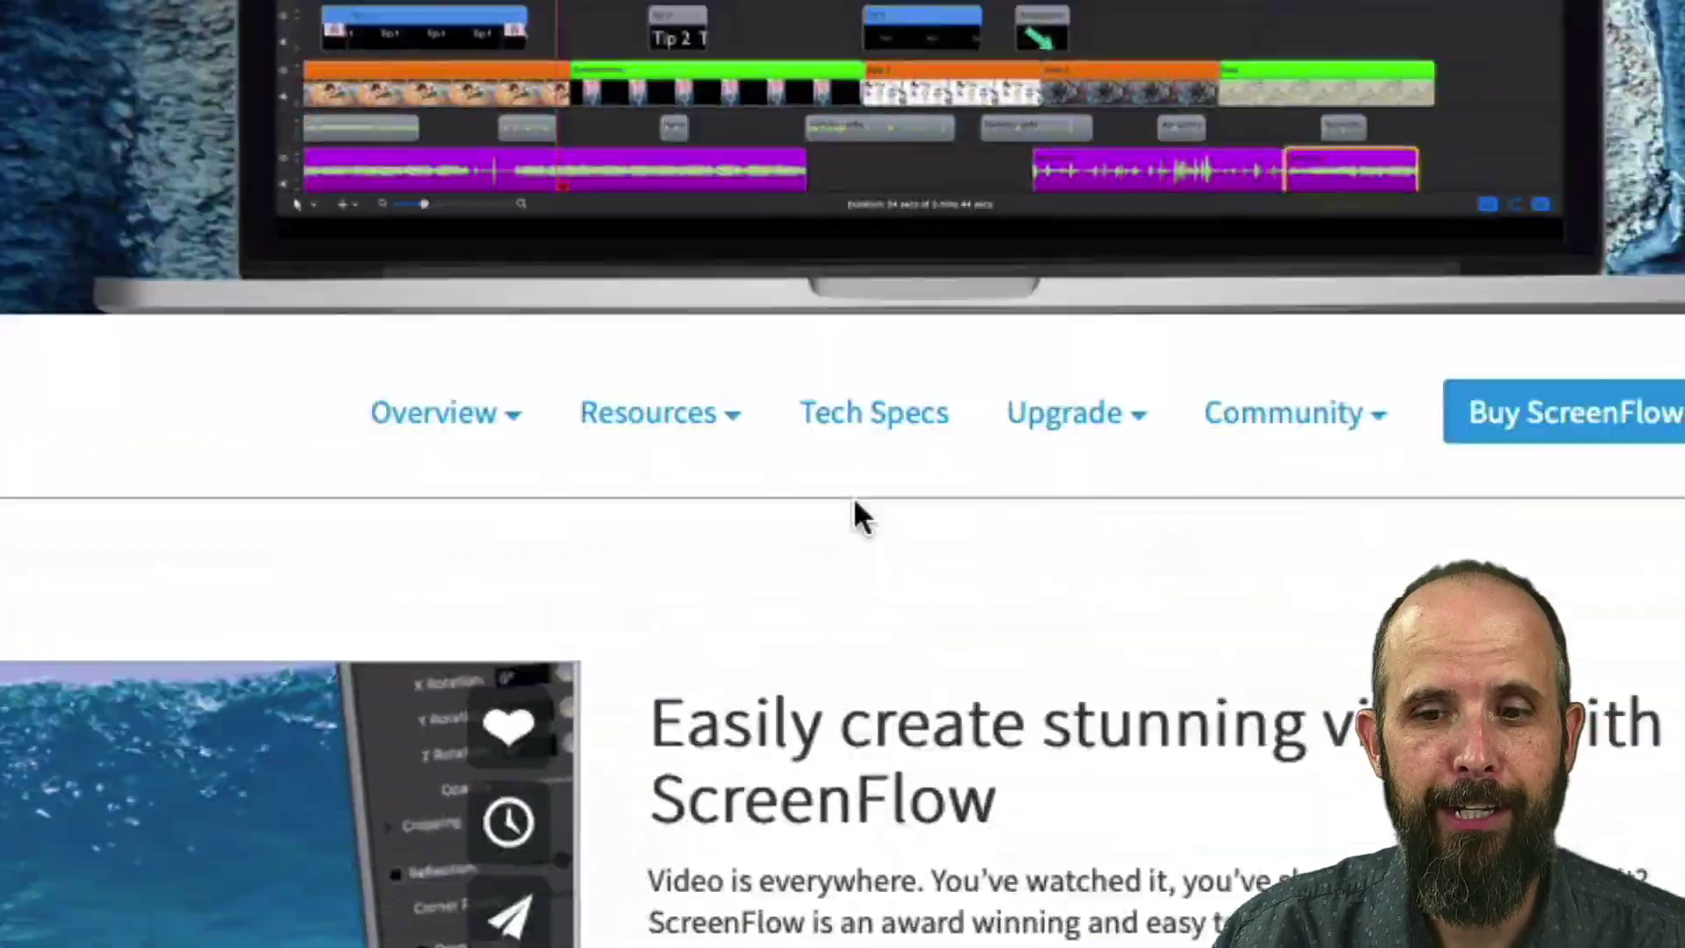
# Look over the ScreenFlow product page and open its Tutorials & Webinars resources.
pyautogui.scroll(-1, 989, 246)
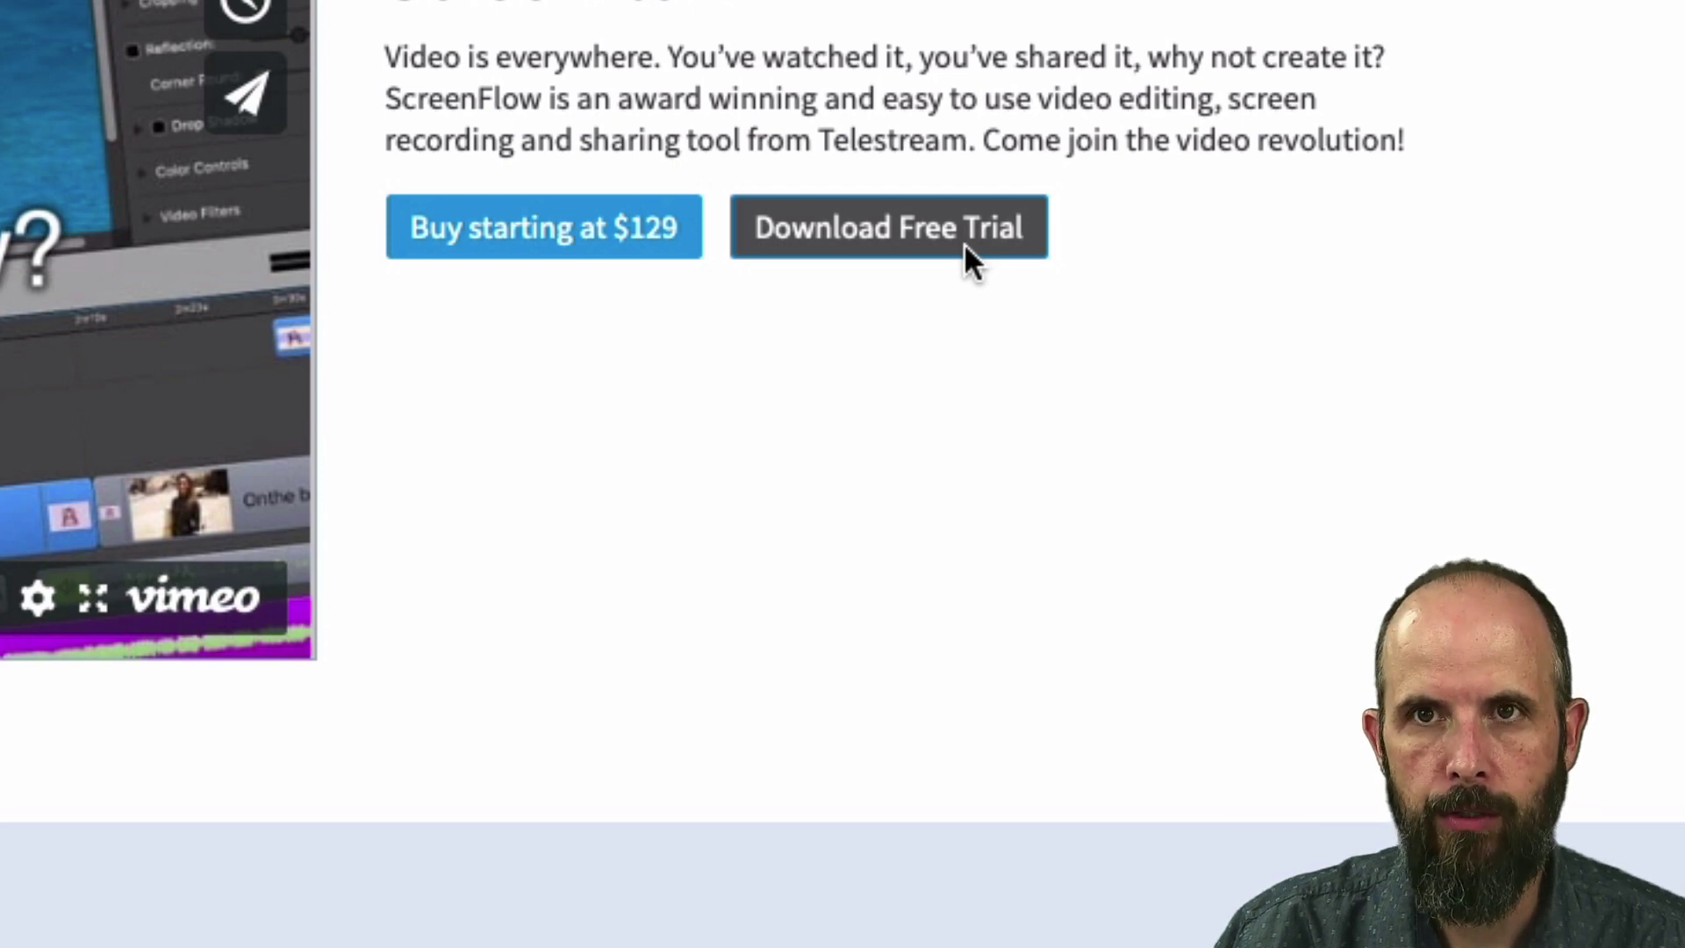
pyautogui.scroll(-3, 965, 246)
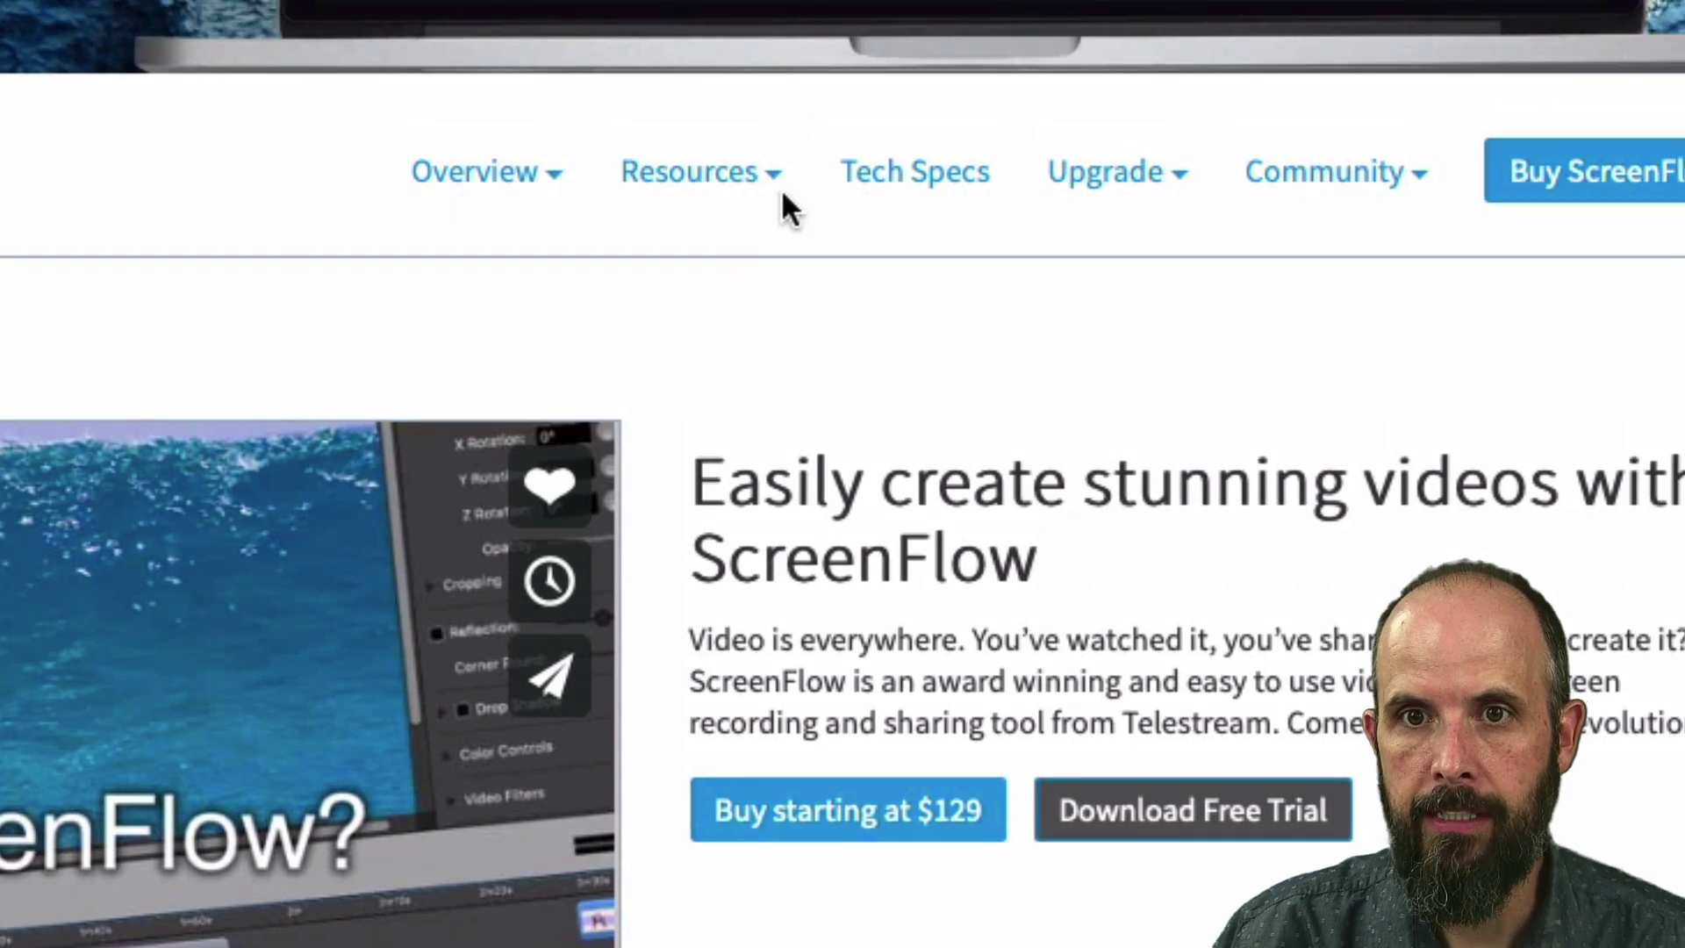
pyautogui.click(762, 178)
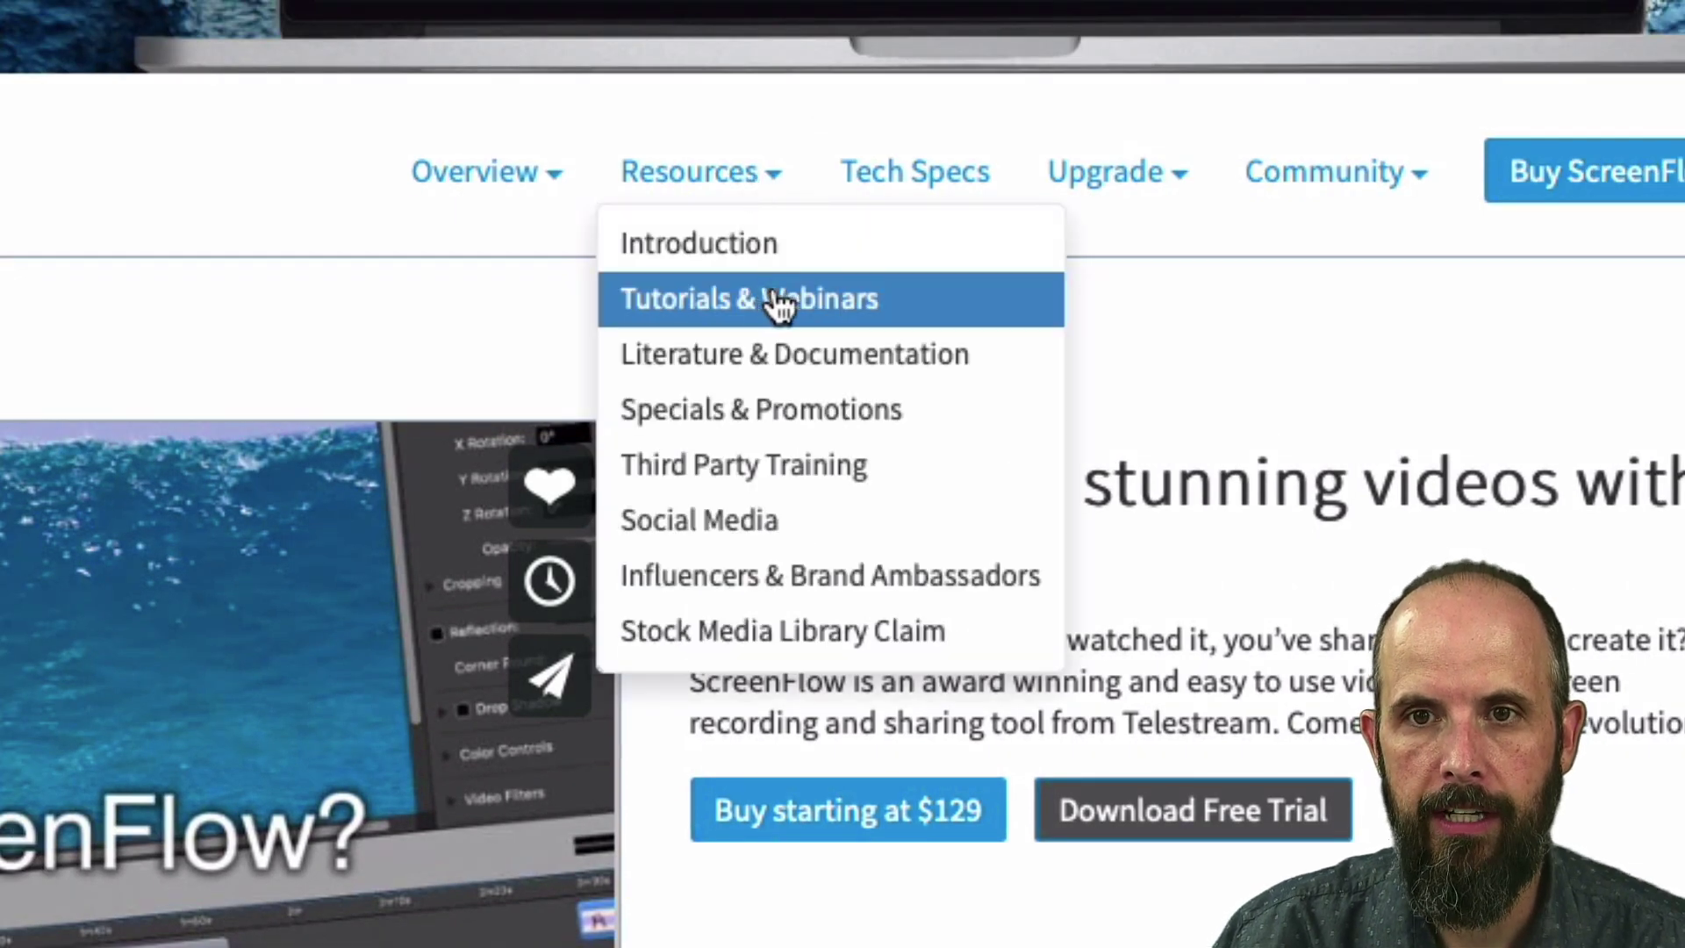
pyautogui.click(862, 300)
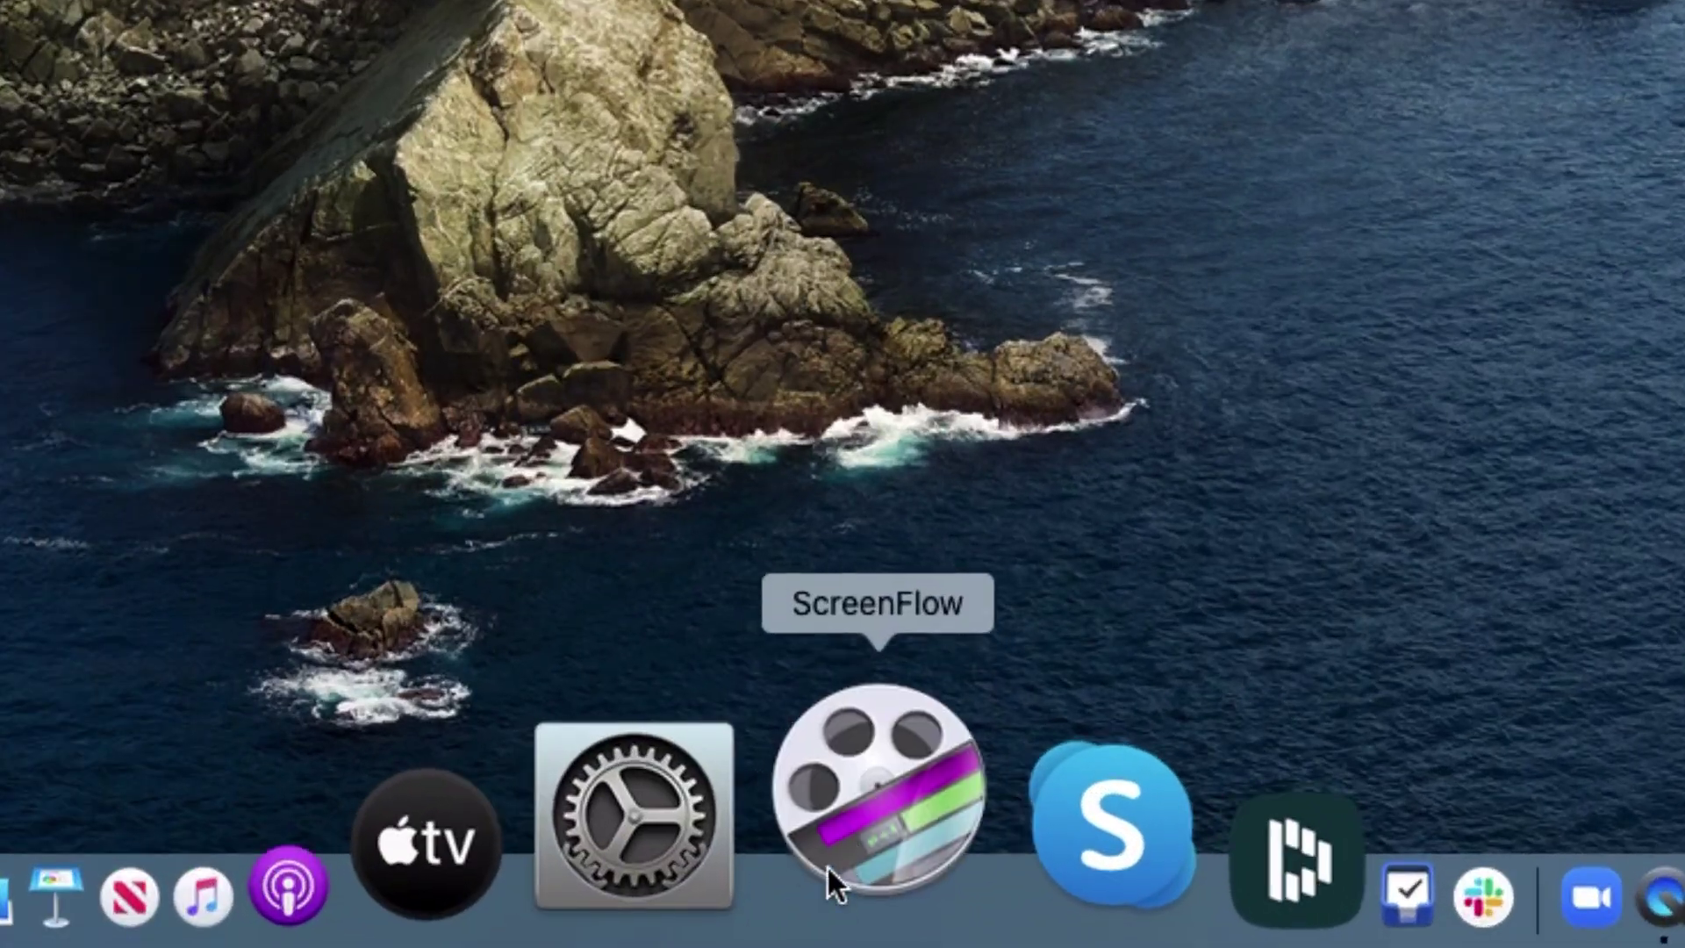
# Launch ScreenFlow and start recording the C27F390 desktop, FHD Capture video at 1920 x 1080 and Scarlett 2i2 USB audio.
pyautogui.click(827, 865)
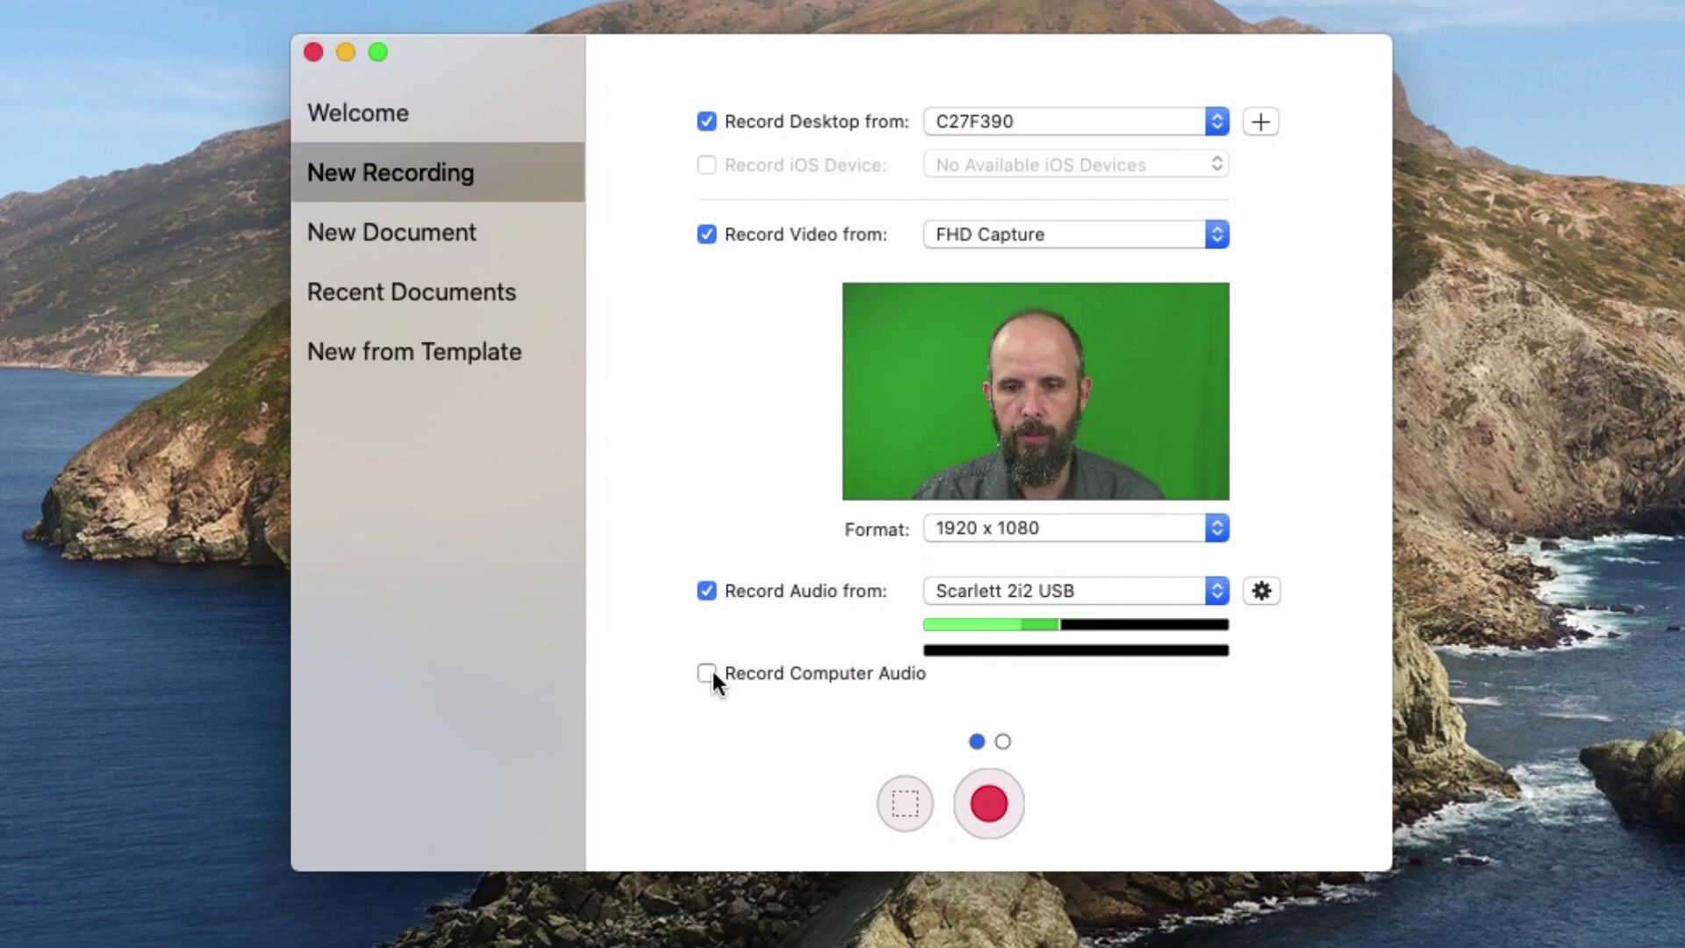
pyautogui.click(991, 803)
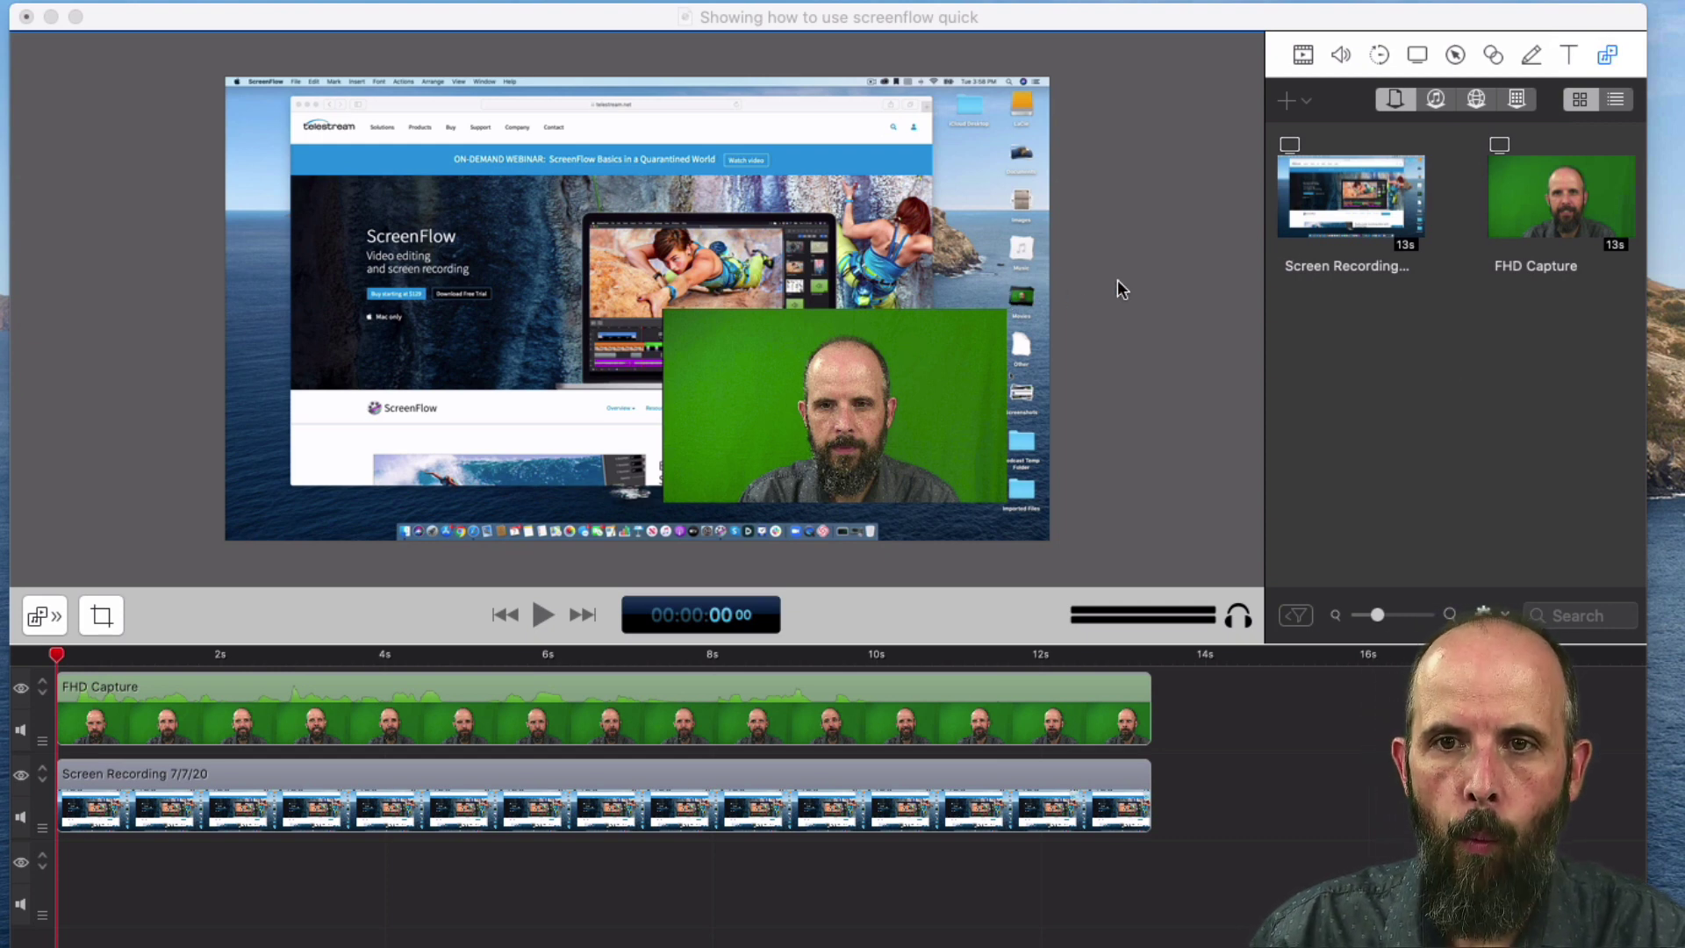
# Shrink the screen recording to about half the canvas width and place it in the canvas's upper-left corner.
pyautogui.click(1020, 29)
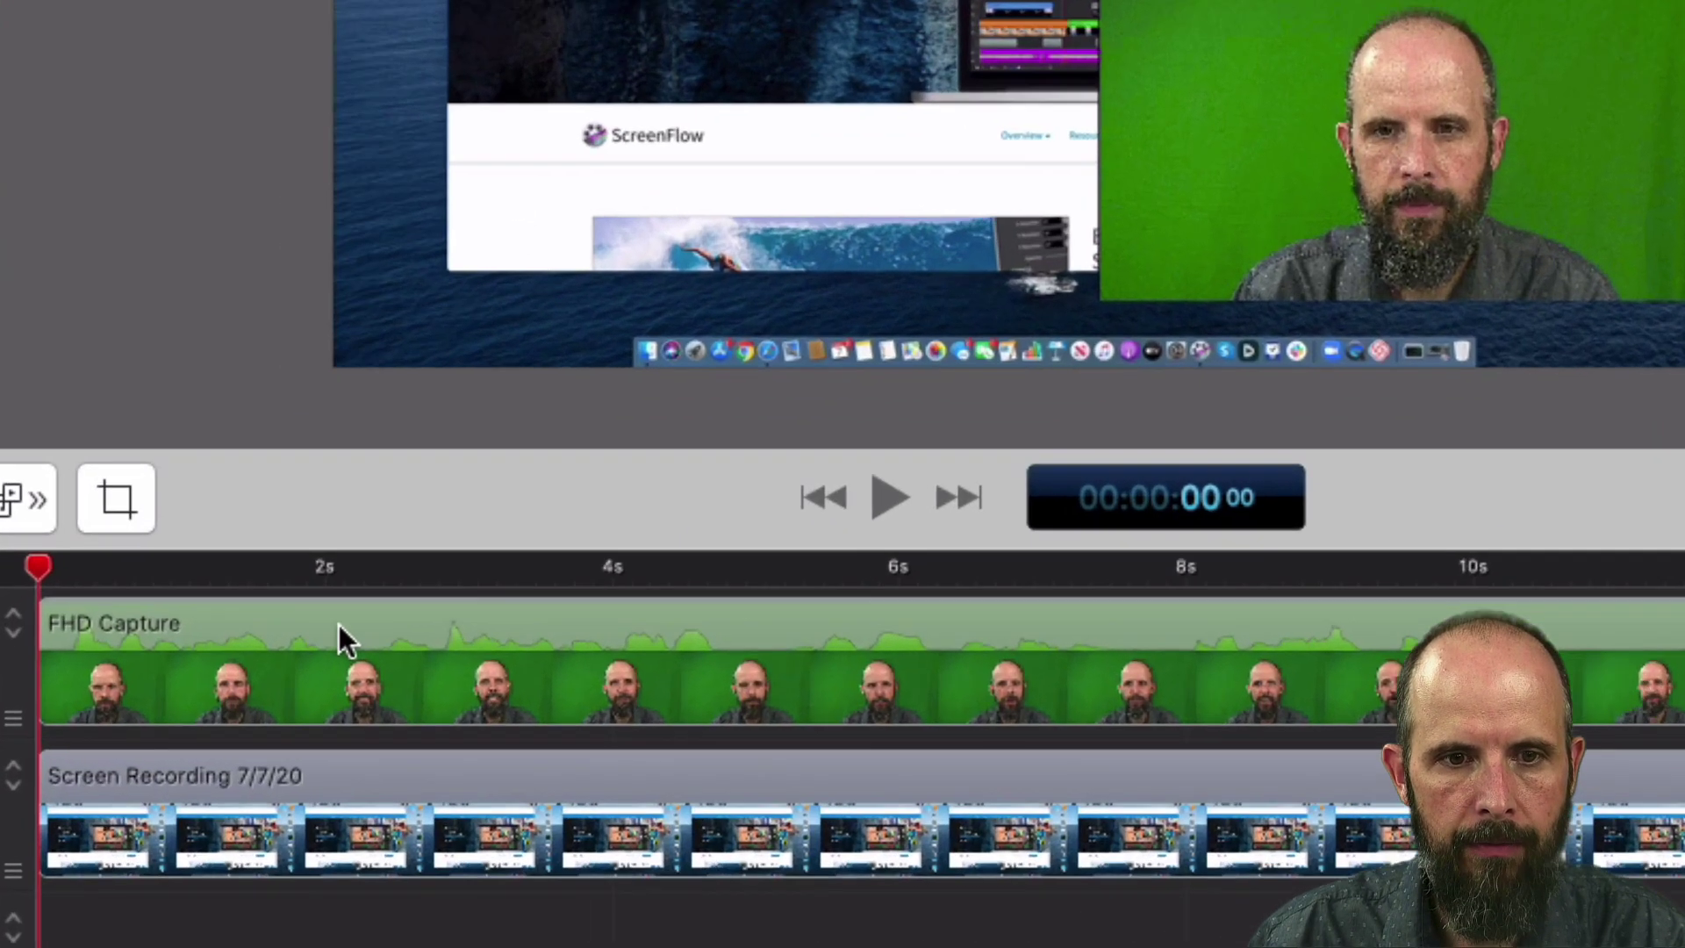
pyautogui.click(339, 624)
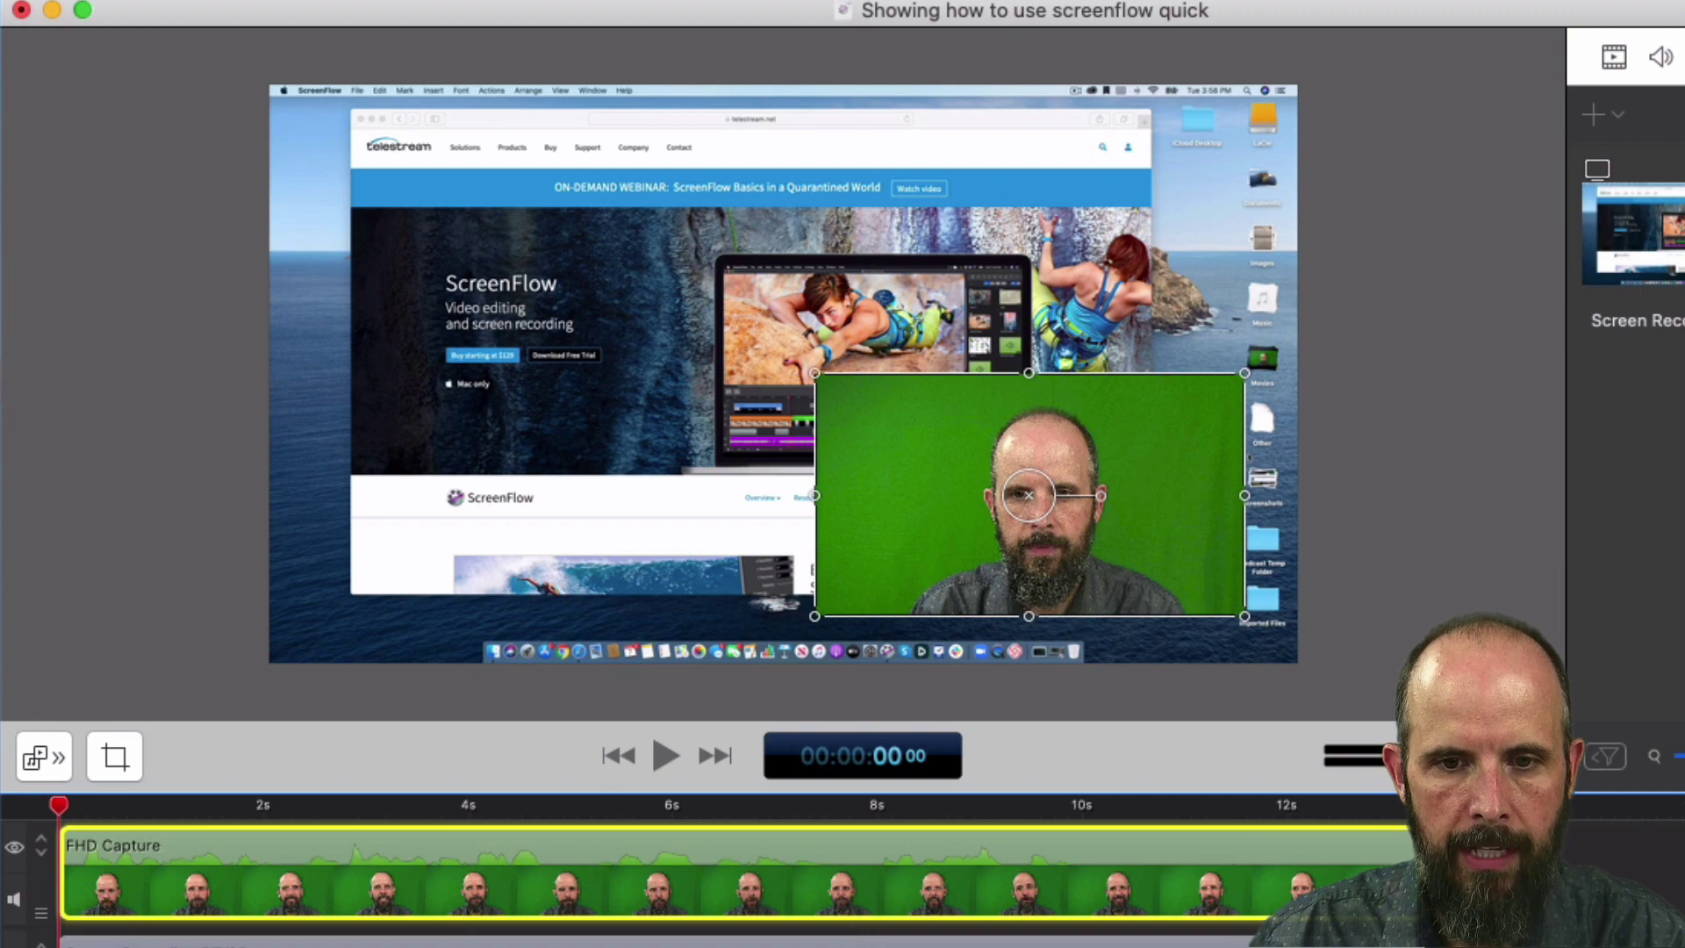
pyautogui.click(856, 937)
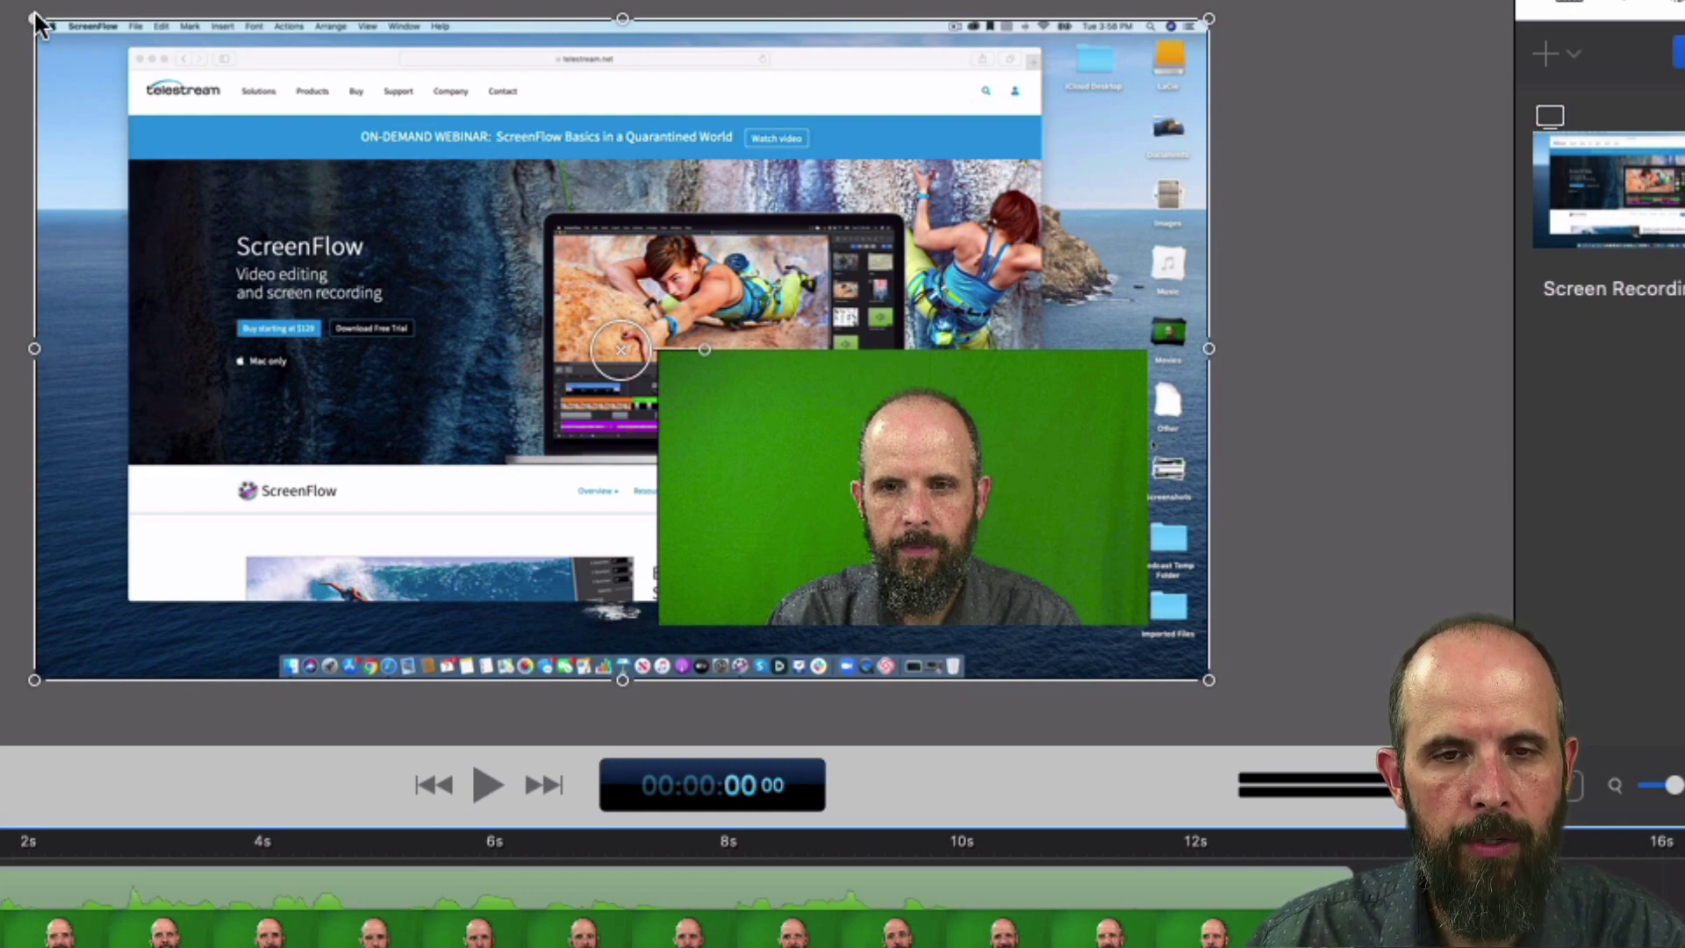
pyautogui.moveTo(35, 19); pyautogui.dragTo(219, 132)
pyautogui.moveTo(360, 201); pyautogui.dragTo(250, 166)
pyautogui.moveTo(114, 81); pyautogui.dragTo(393, 308)
pyautogui.moveTo(560, 411); pyautogui.dragTo(144, 155)
# Move the webcam clip into the canvas's lower-right corner, clear of the screen recording, and nudge the screen recording into position.
pyautogui.moveTo(754, 449); pyautogui.dragTo(792, 478)
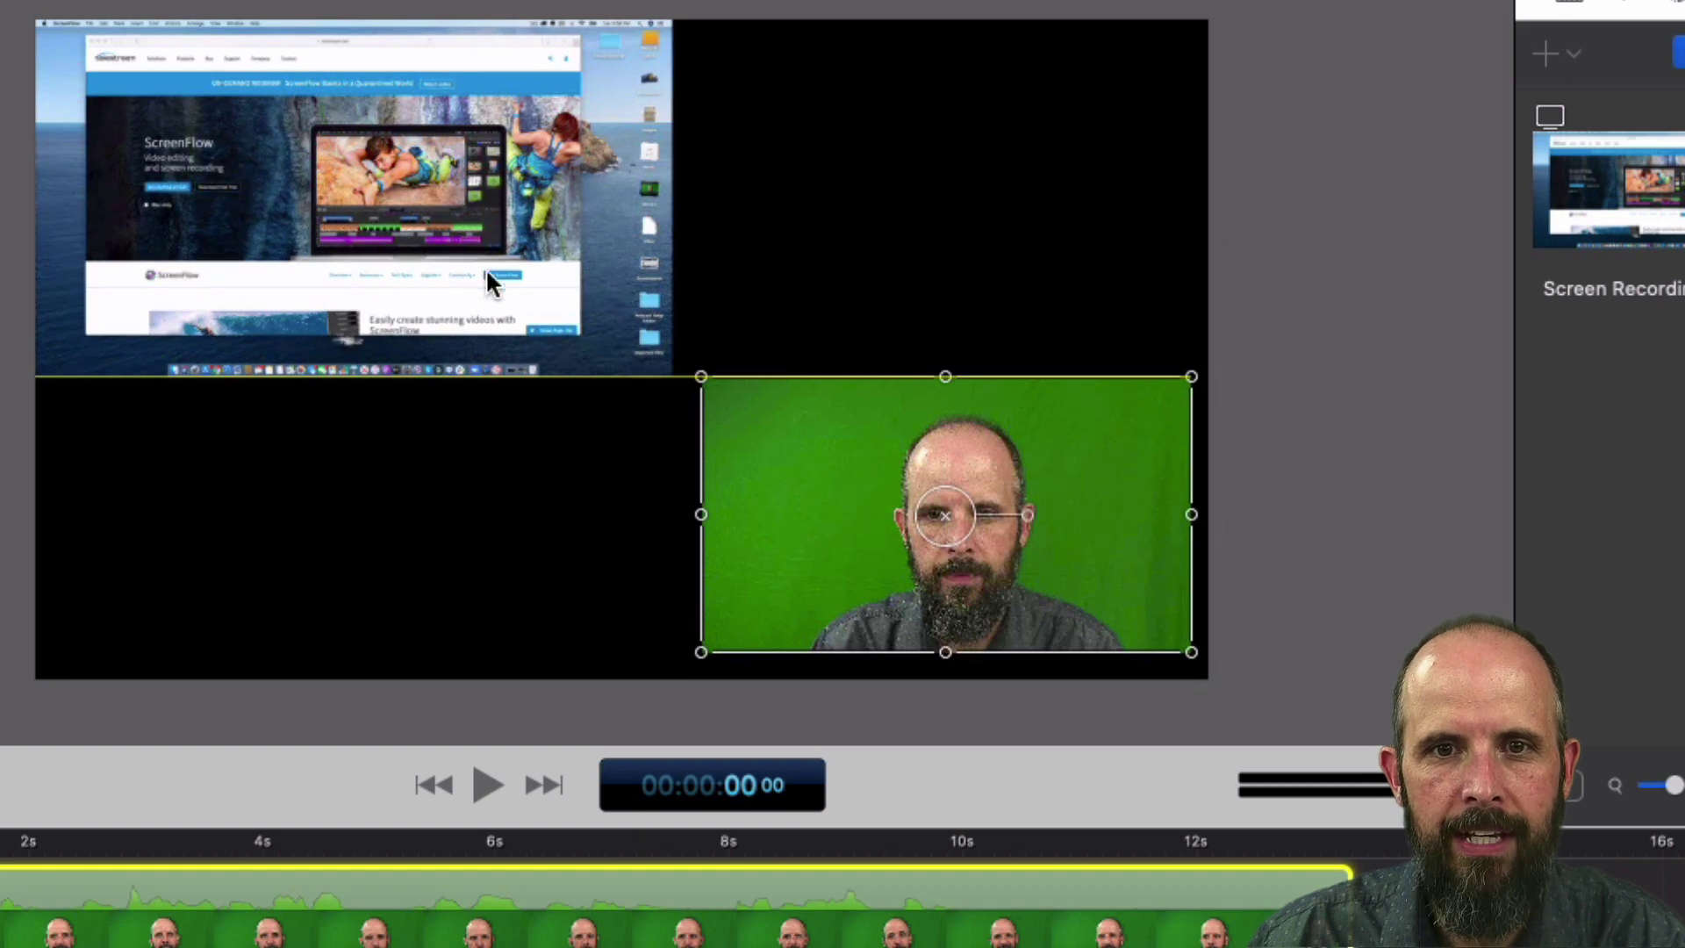
pyautogui.moveTo(487, 274)
pyautogui.mouseDown()
pyautogui.moveTo(471, 297)
pyautogui.moveTo(485, 299)
pyautogui.moveTo(476, 283)
pyautogui.mouseUp()
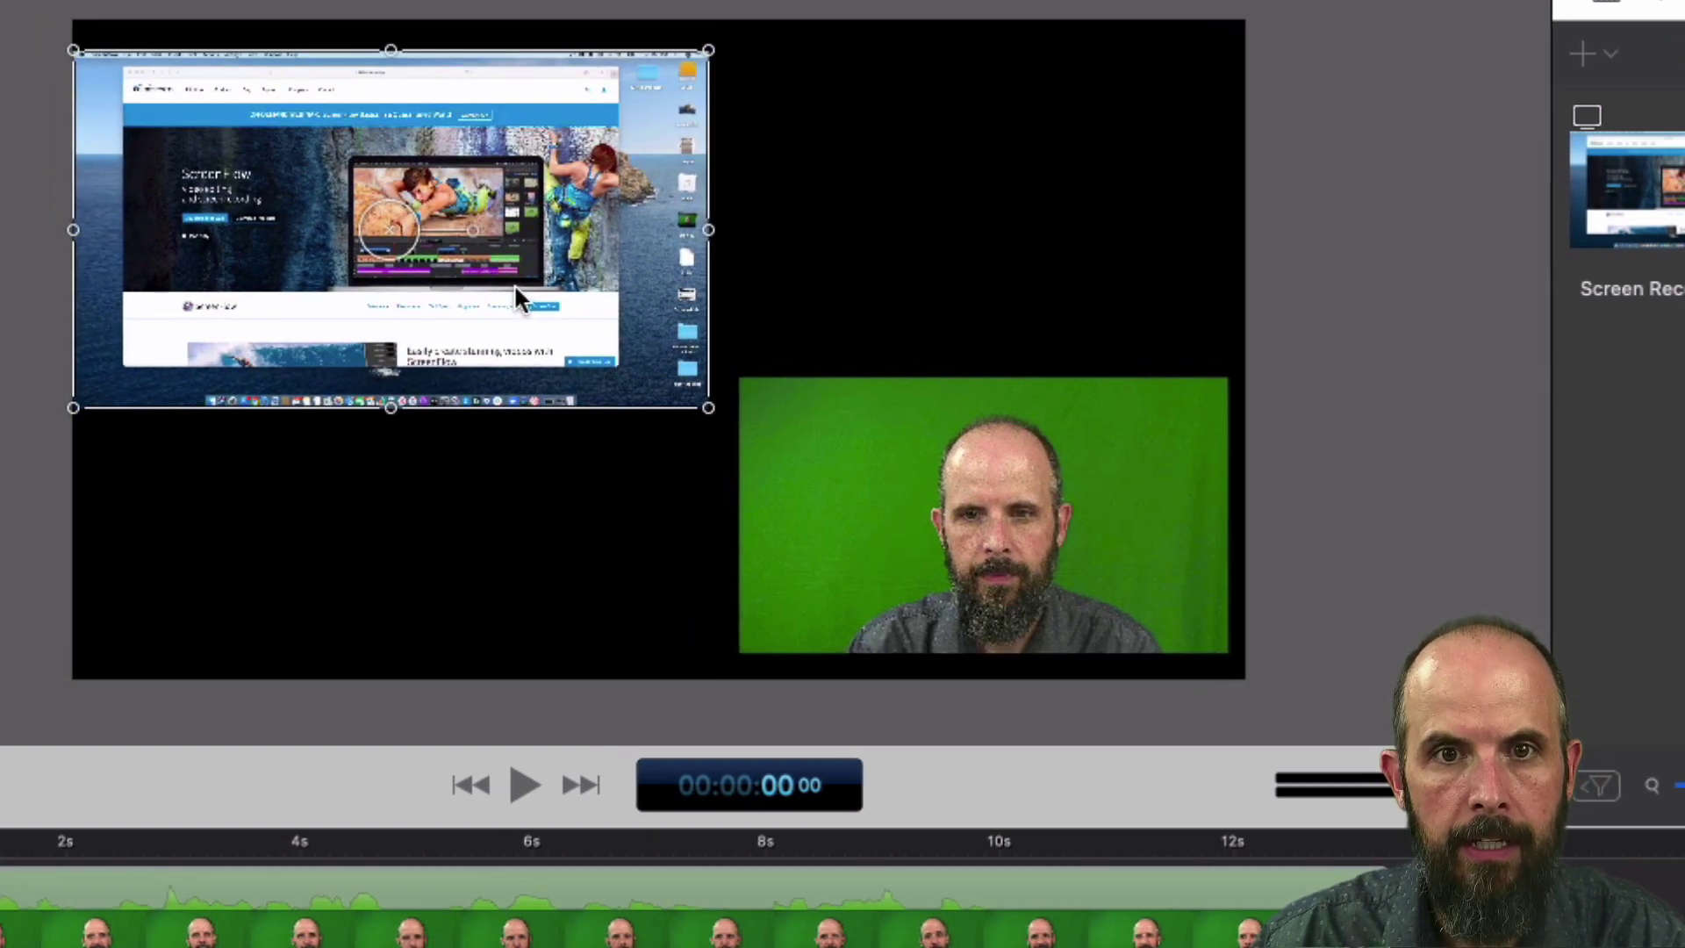
pyautogui.click(801, 451)
pyautogui.moveTo(801, 451); pyautogui.dragTo(860, 466)
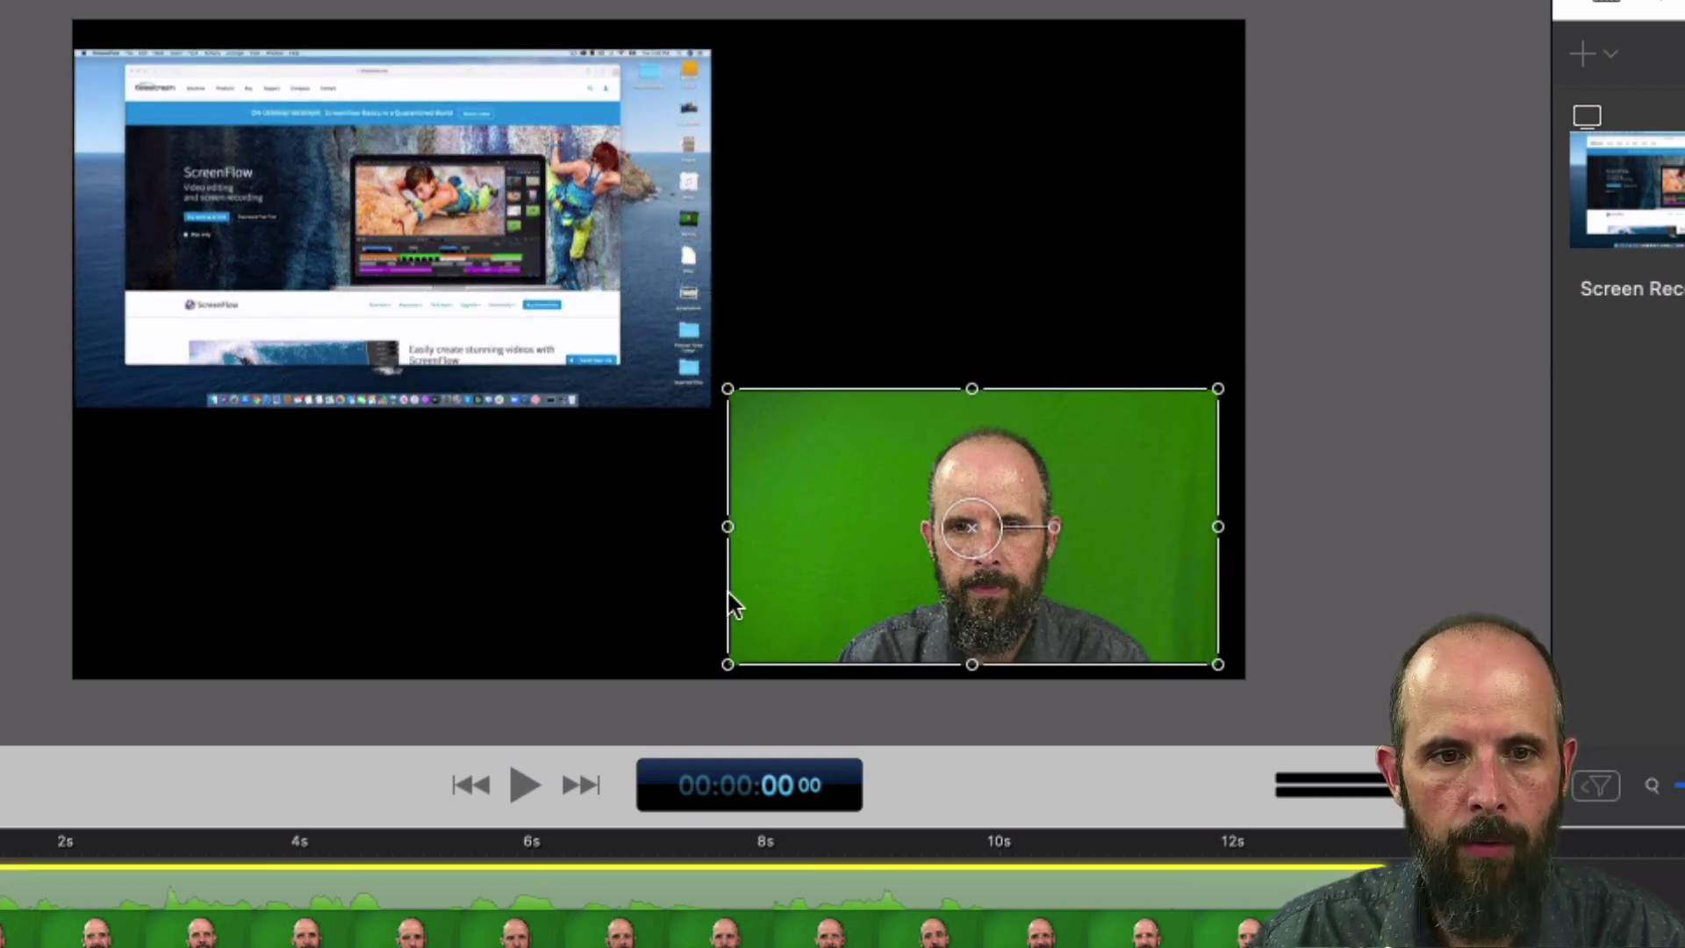
# Play the two-clip layout from the start and pause it at about 7 seconds.
pyautogui.click(523, 784)
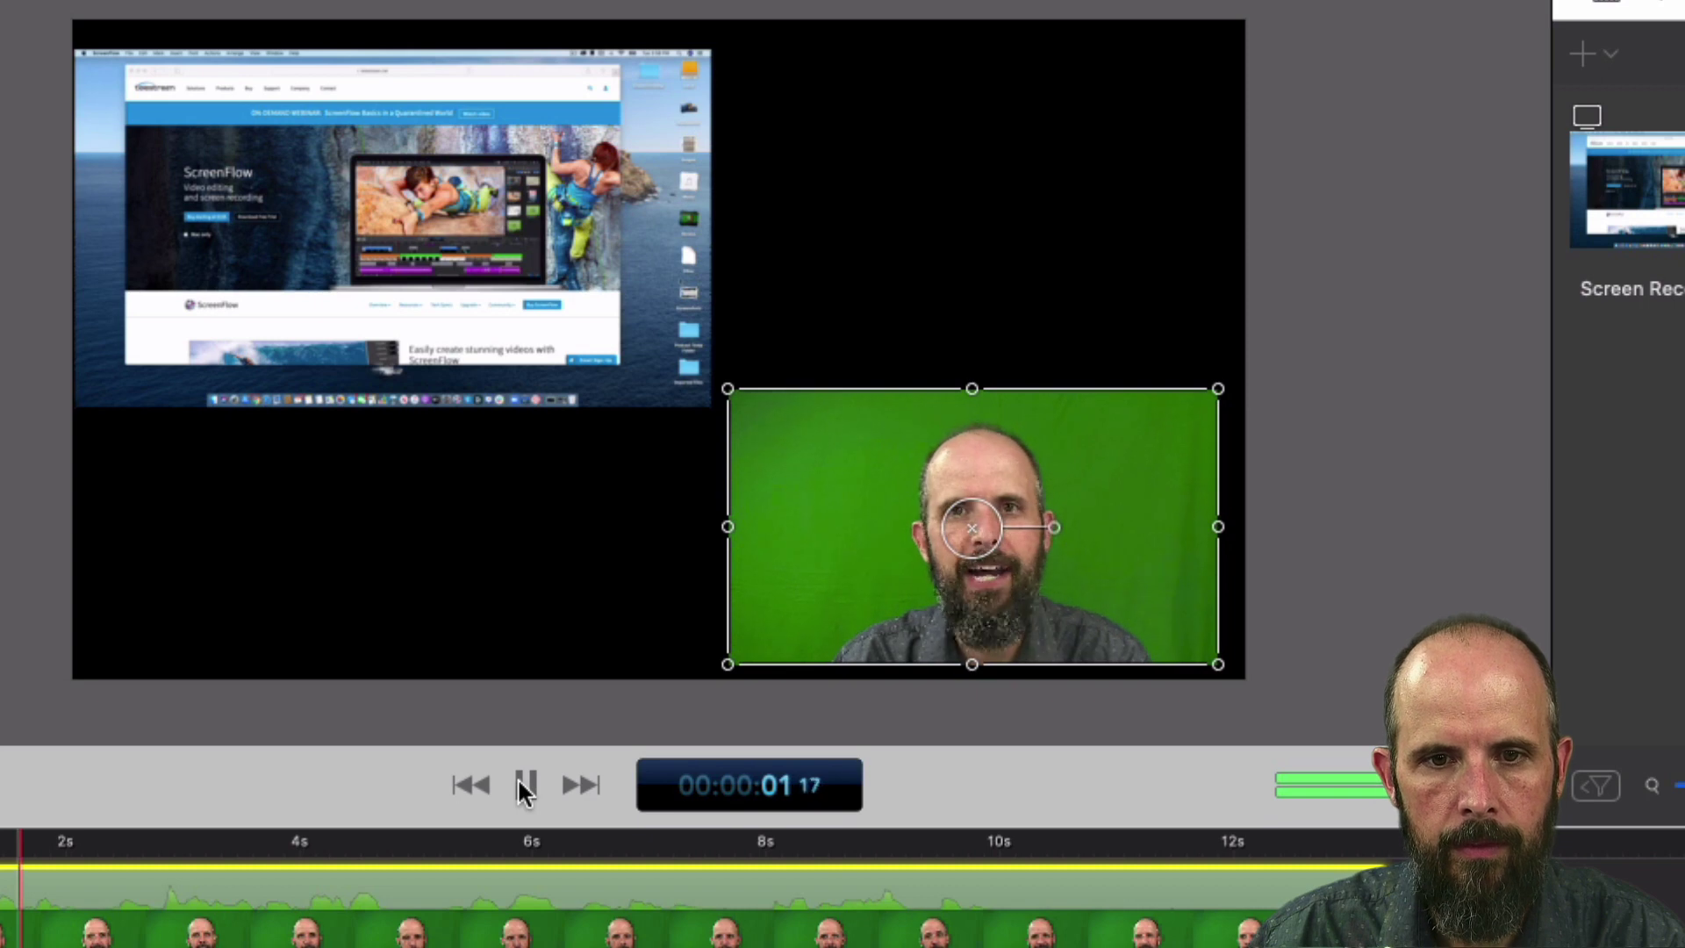
pyautogui.click(1304, 696)
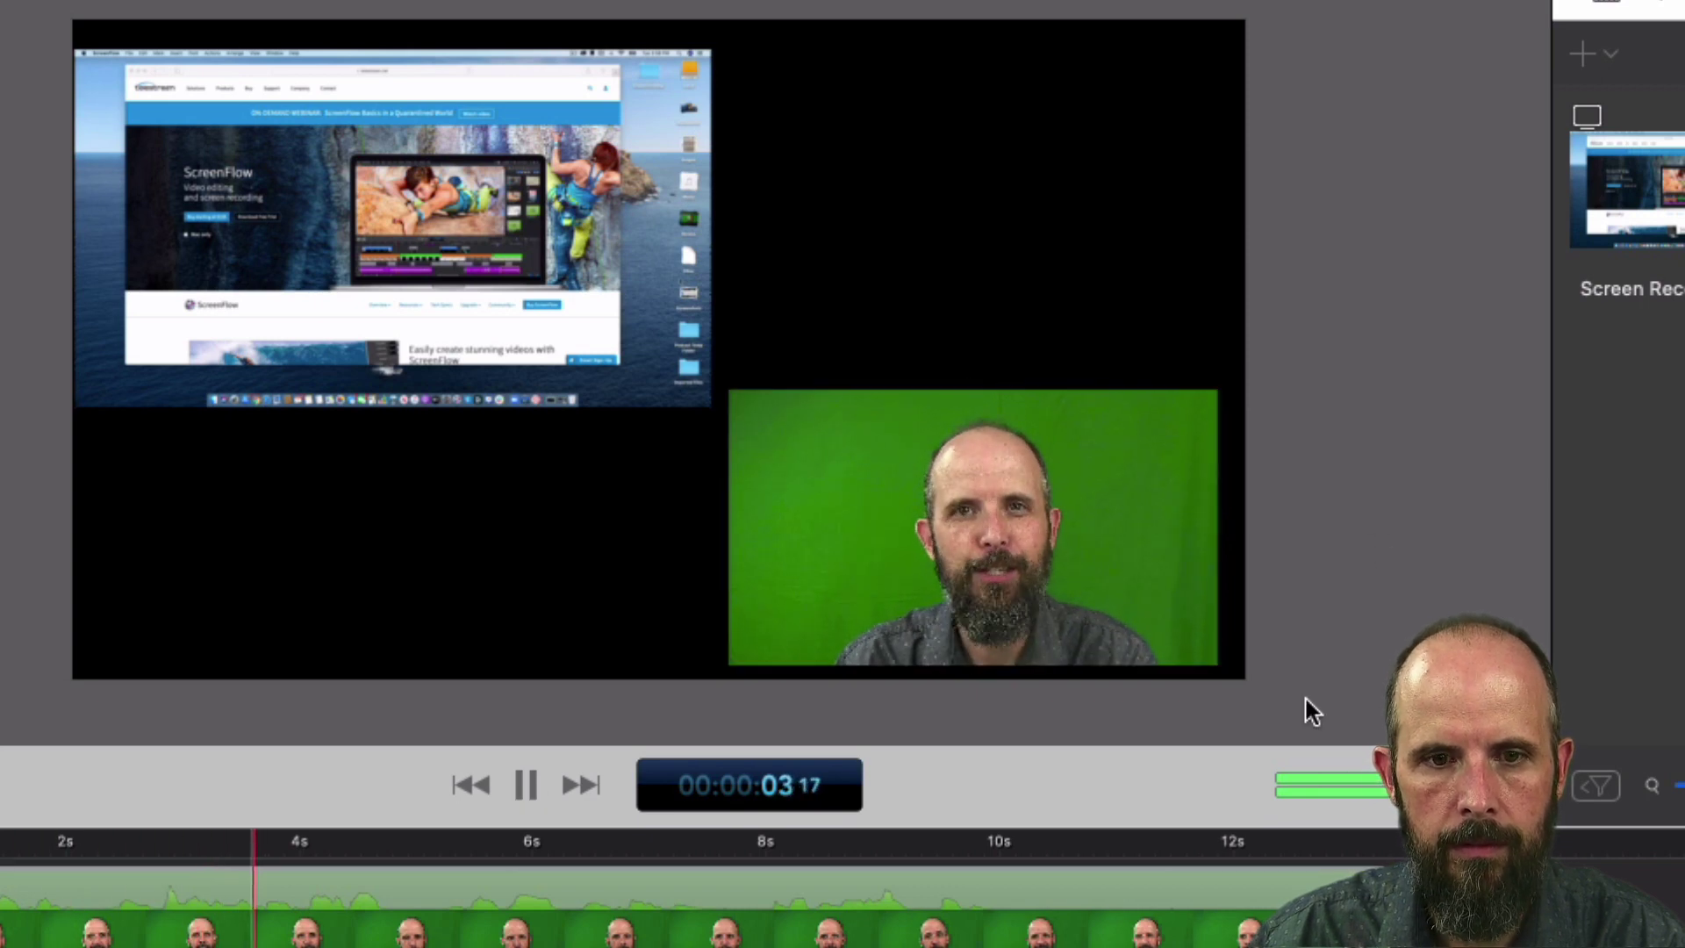
pyautogui.click(524, 784)
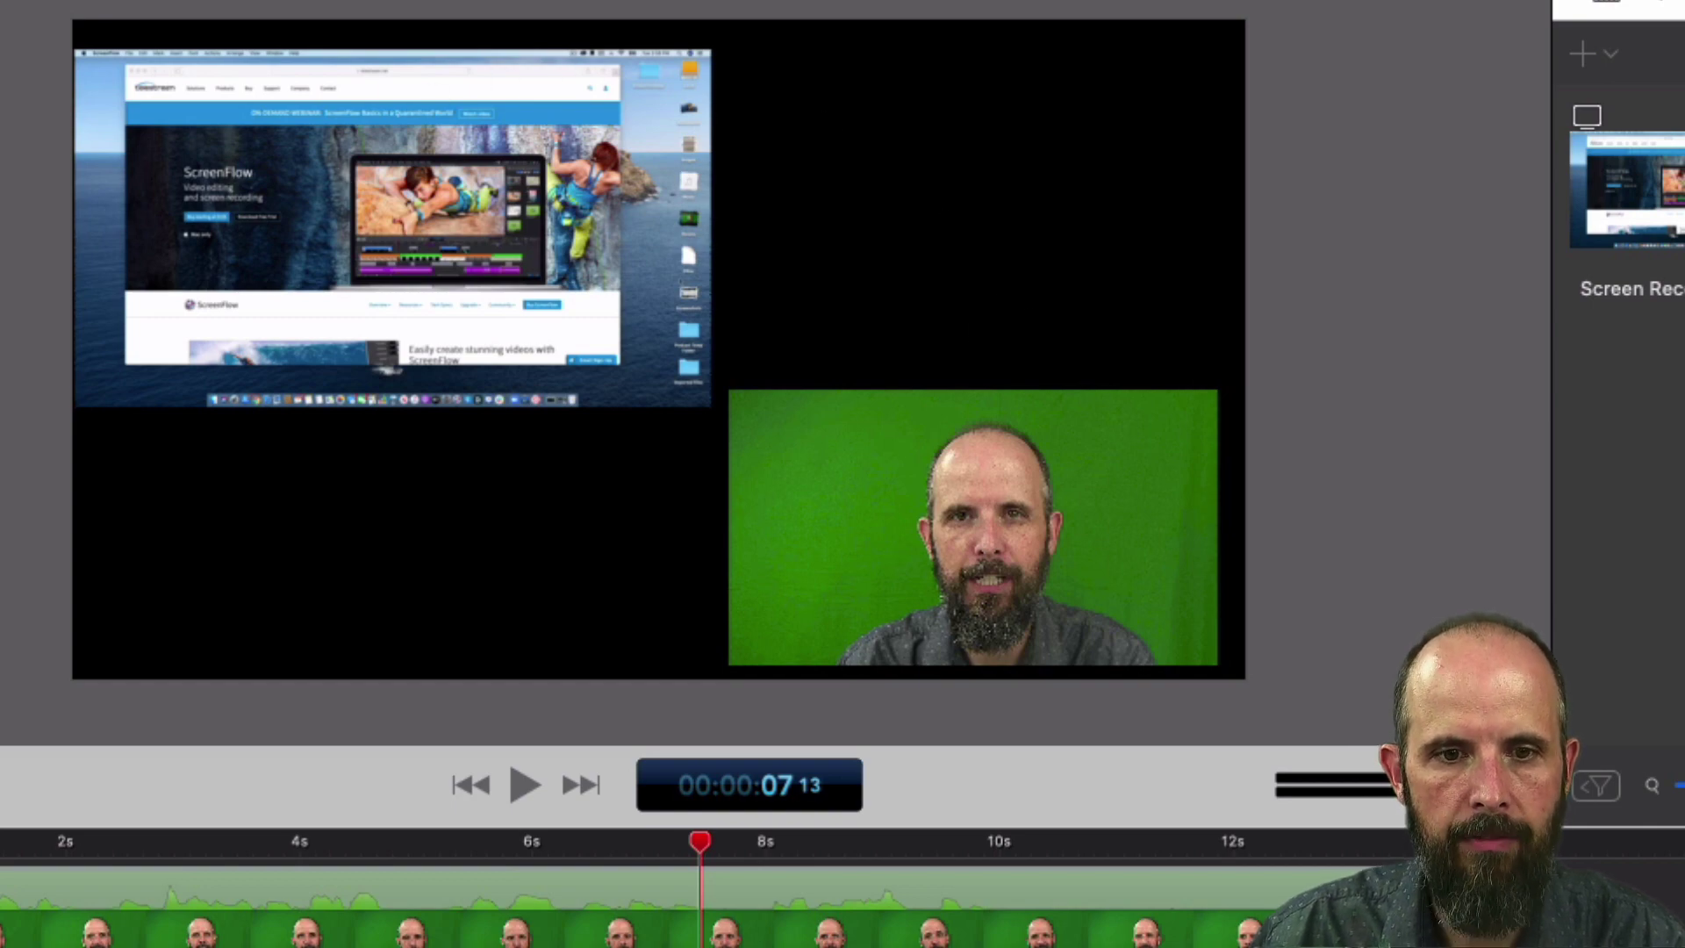
# Select the screen recording and FHD Capture clips in turn to match each canvas image with its timeline track.
pyautogui.click(340, 171)
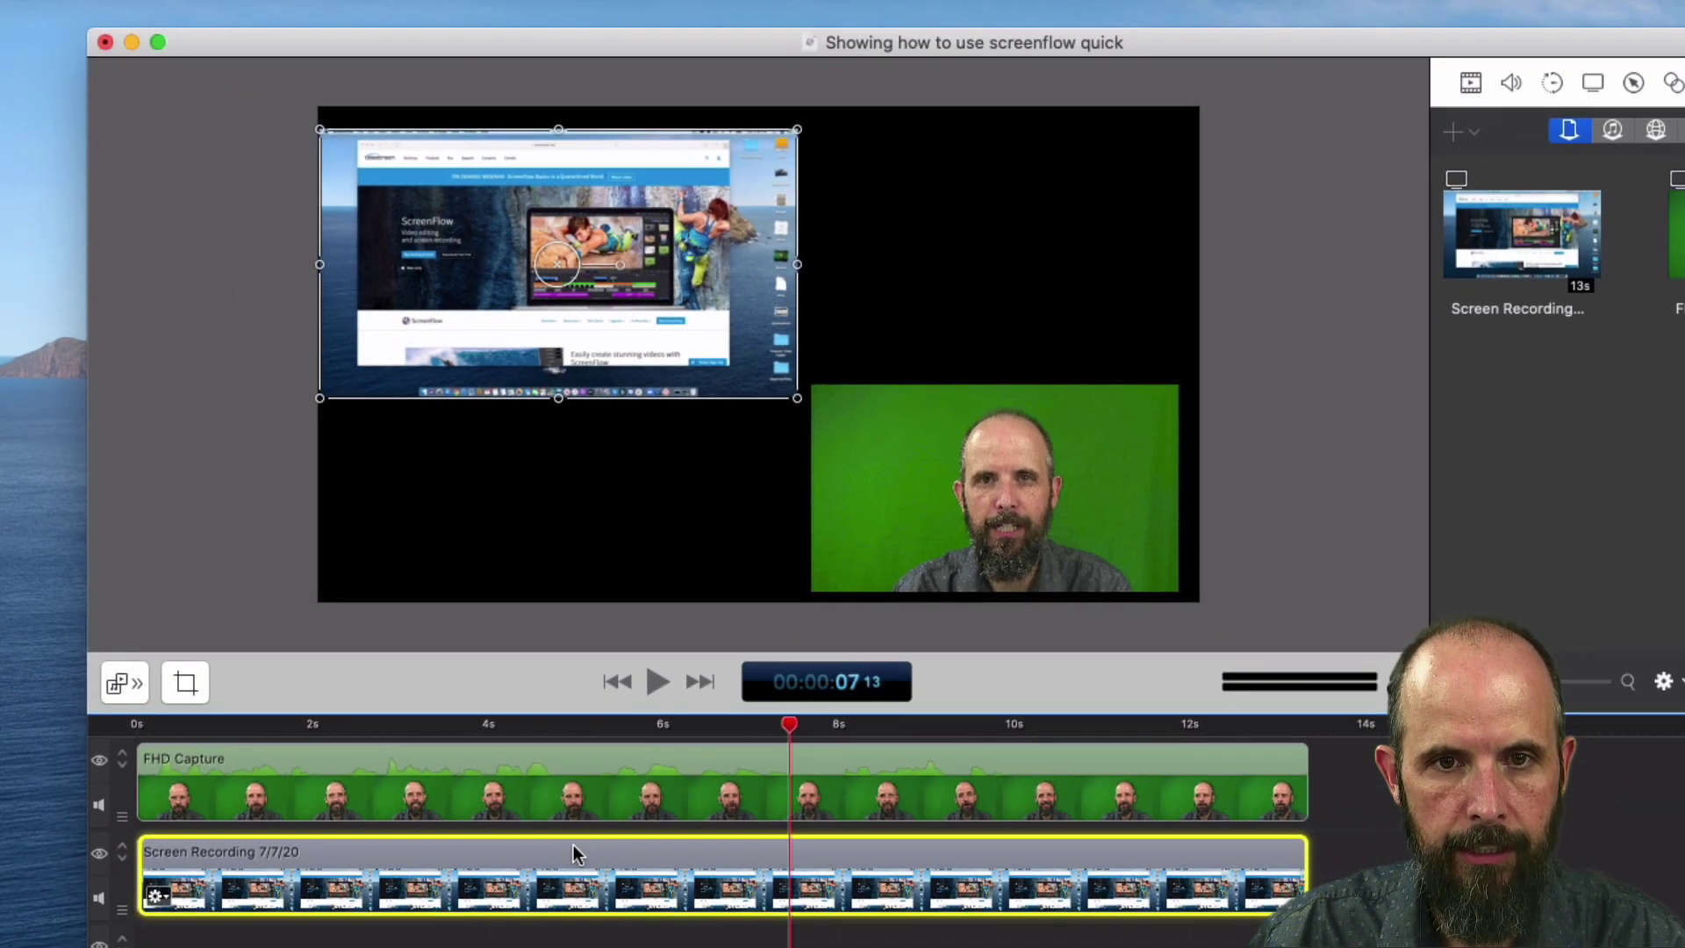
pyautogui.click(585, 767)
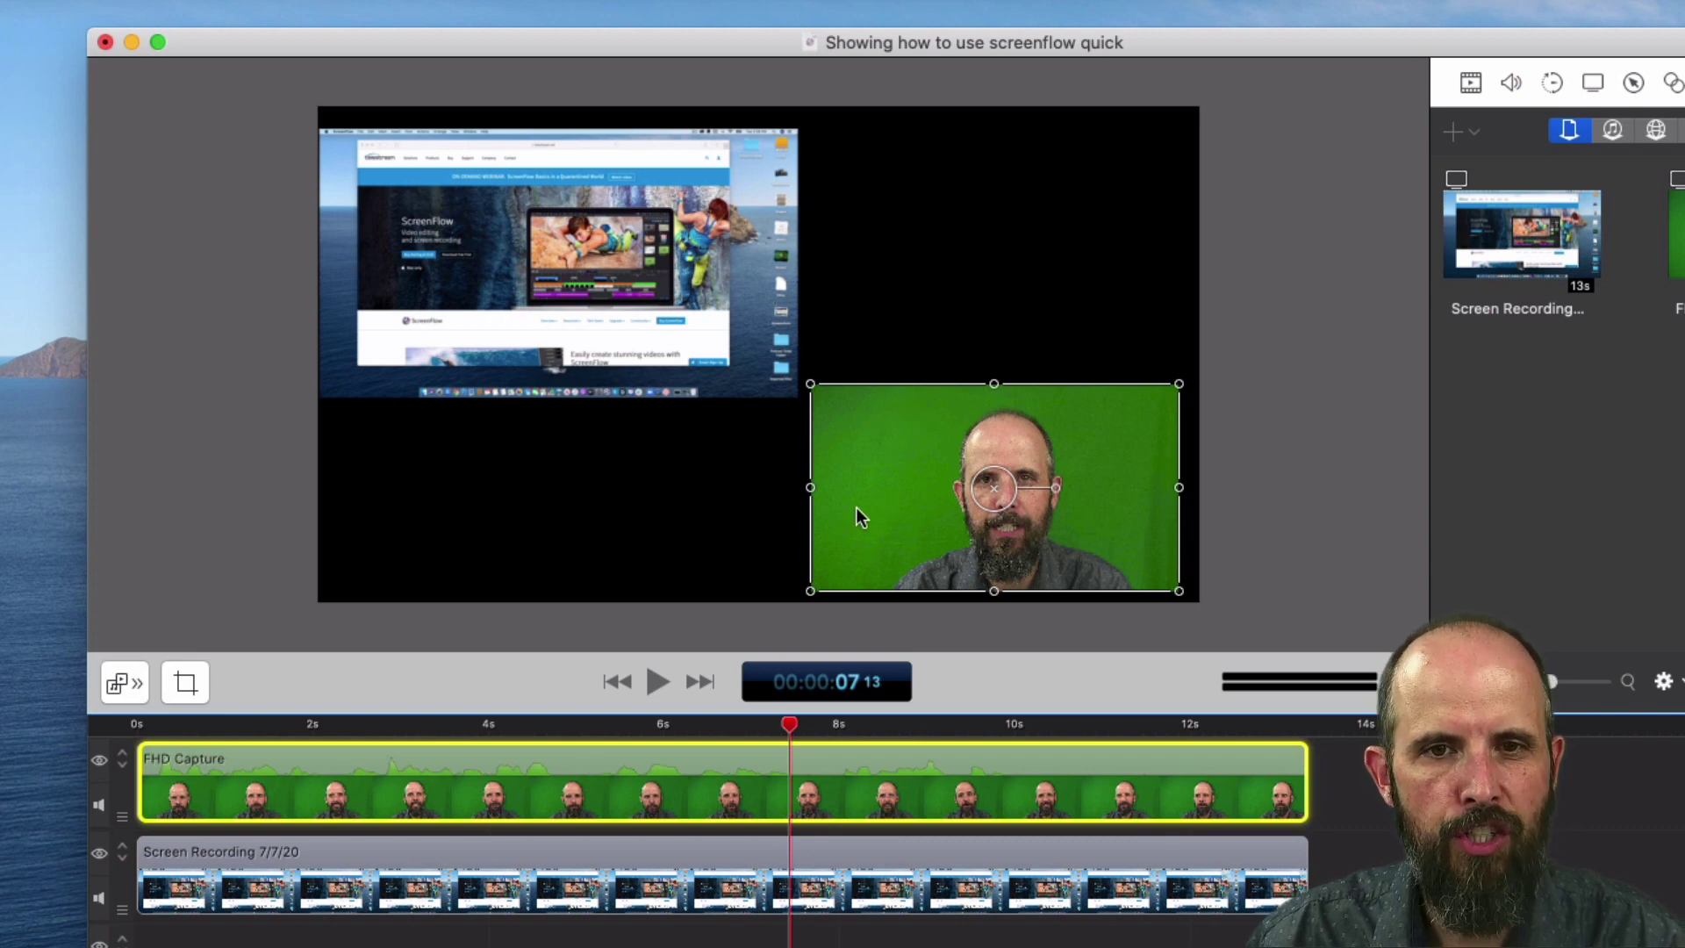
pyautogui.click(611, 858)
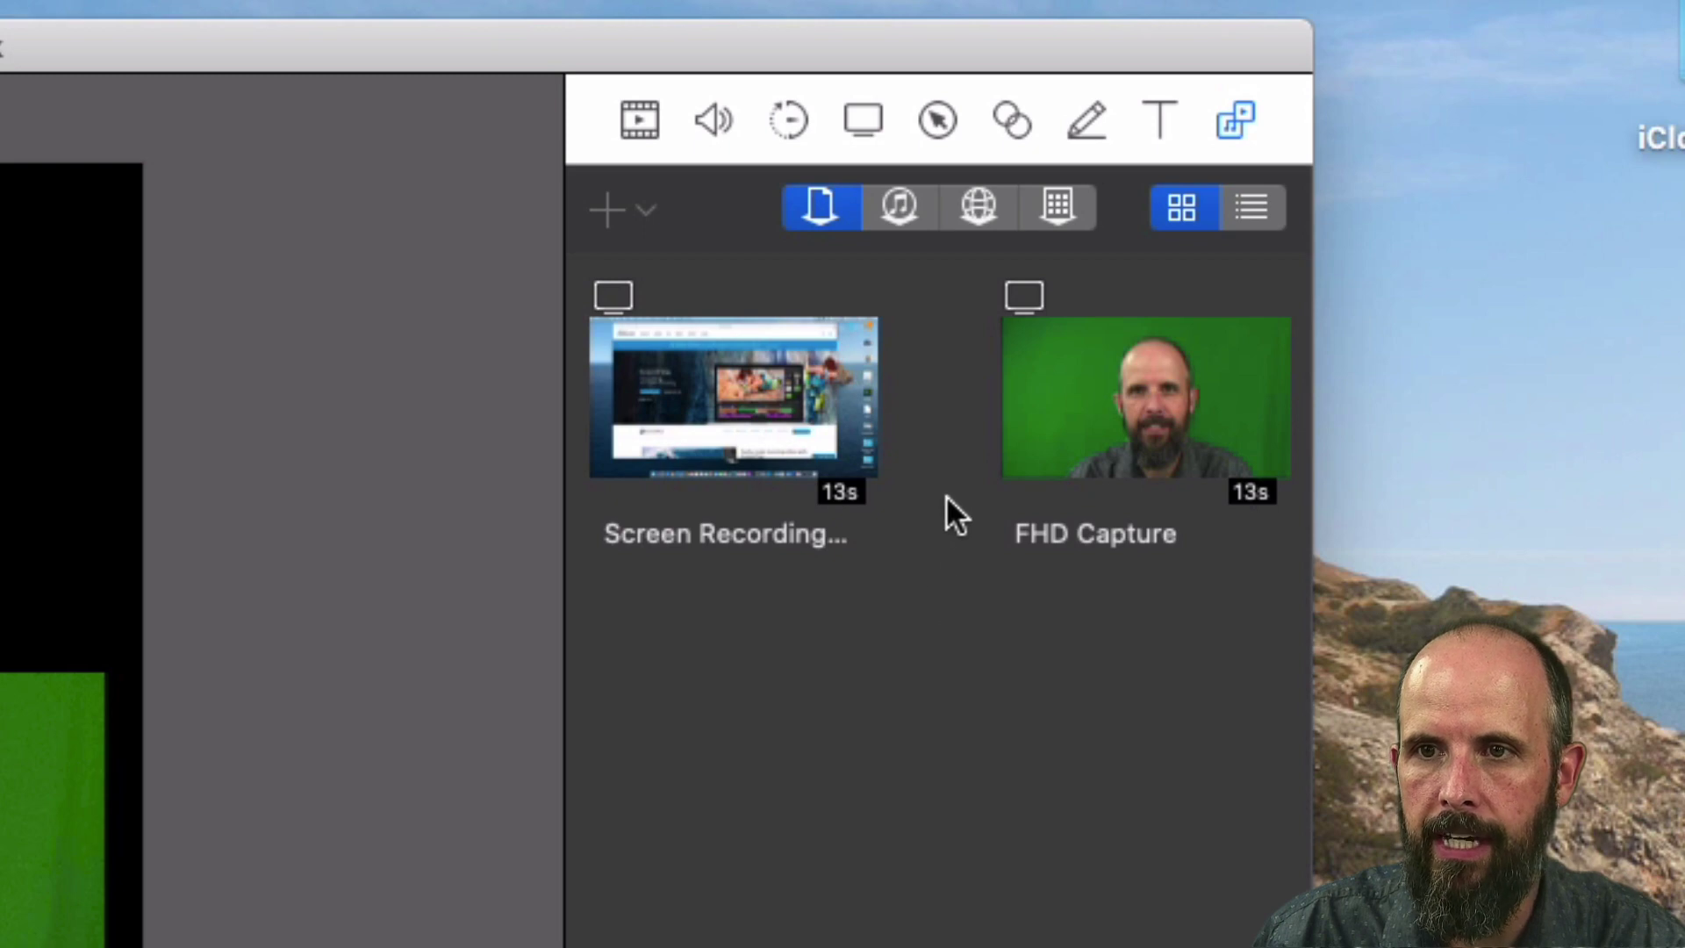
# Inspect both recordings in the media library, view the audio and video properties, and return to the media library.
pyautogui.click(777, 382)
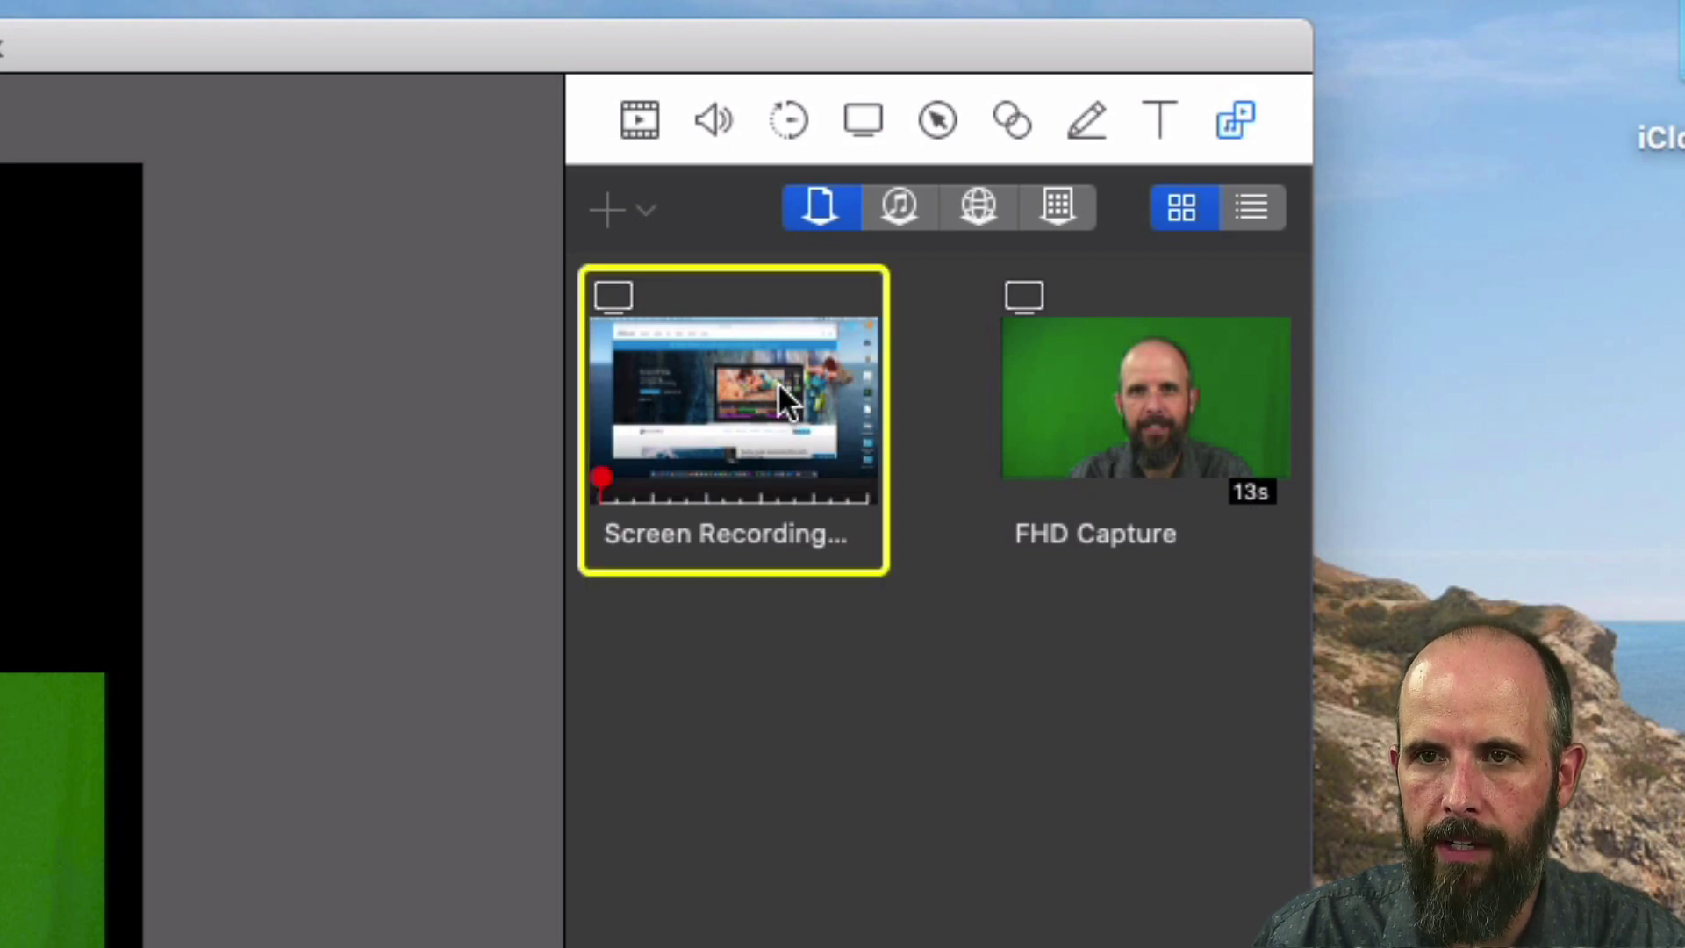
pyautogui.click(1139, 404)
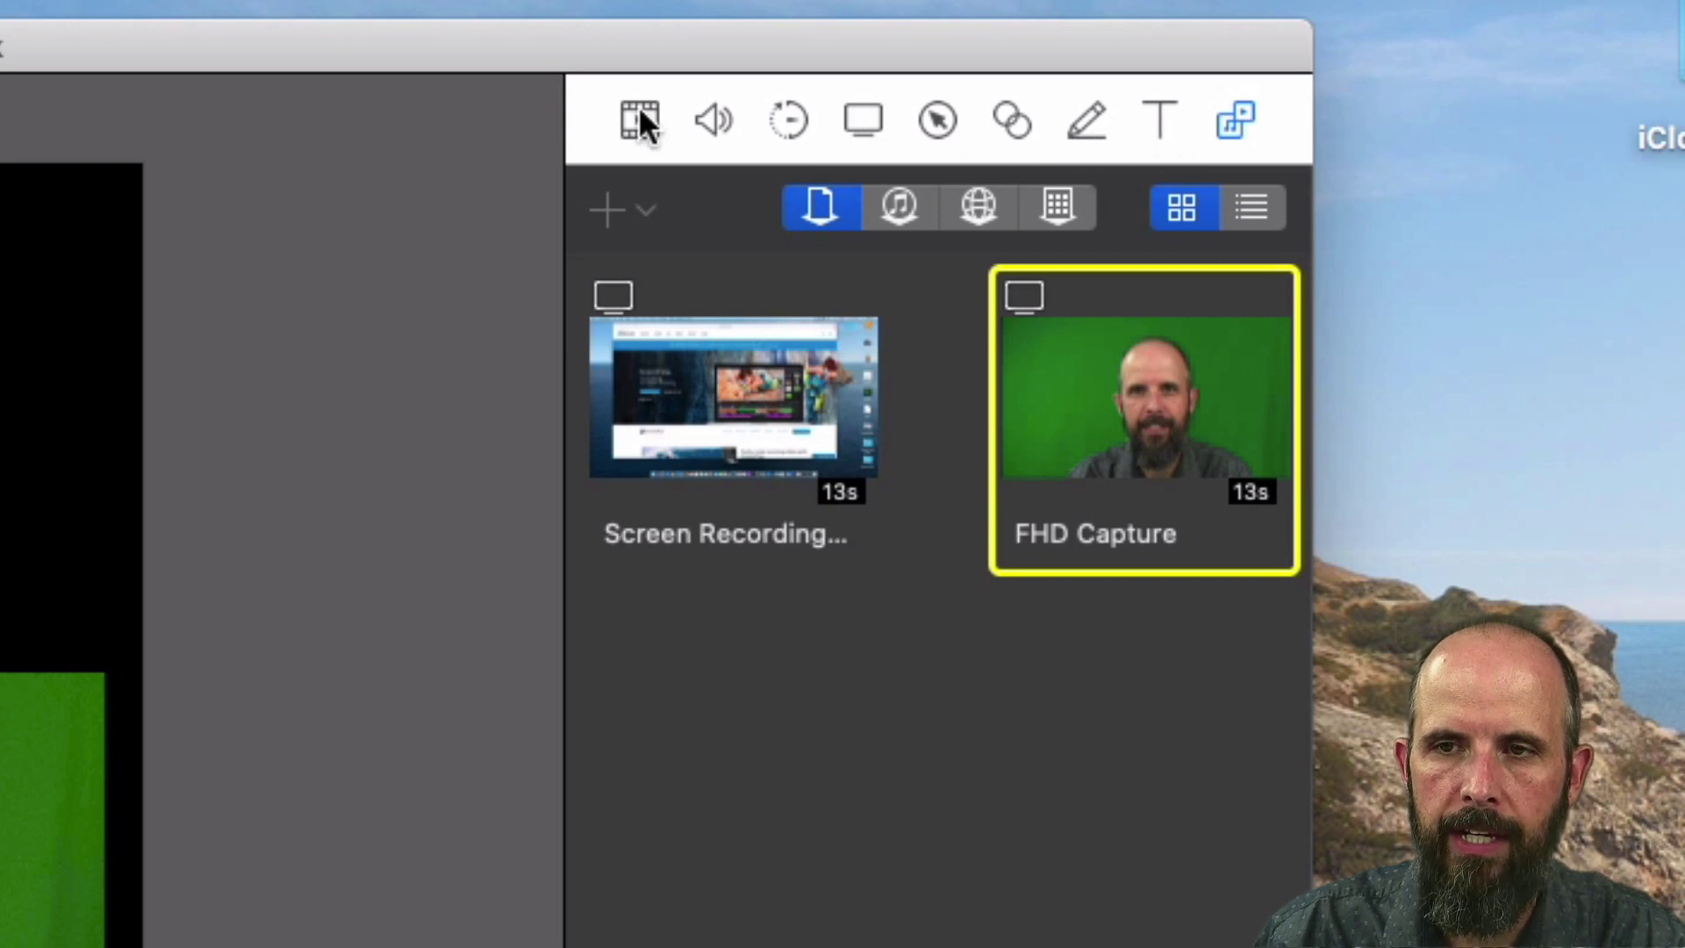
pyautogui.click(711, 120)
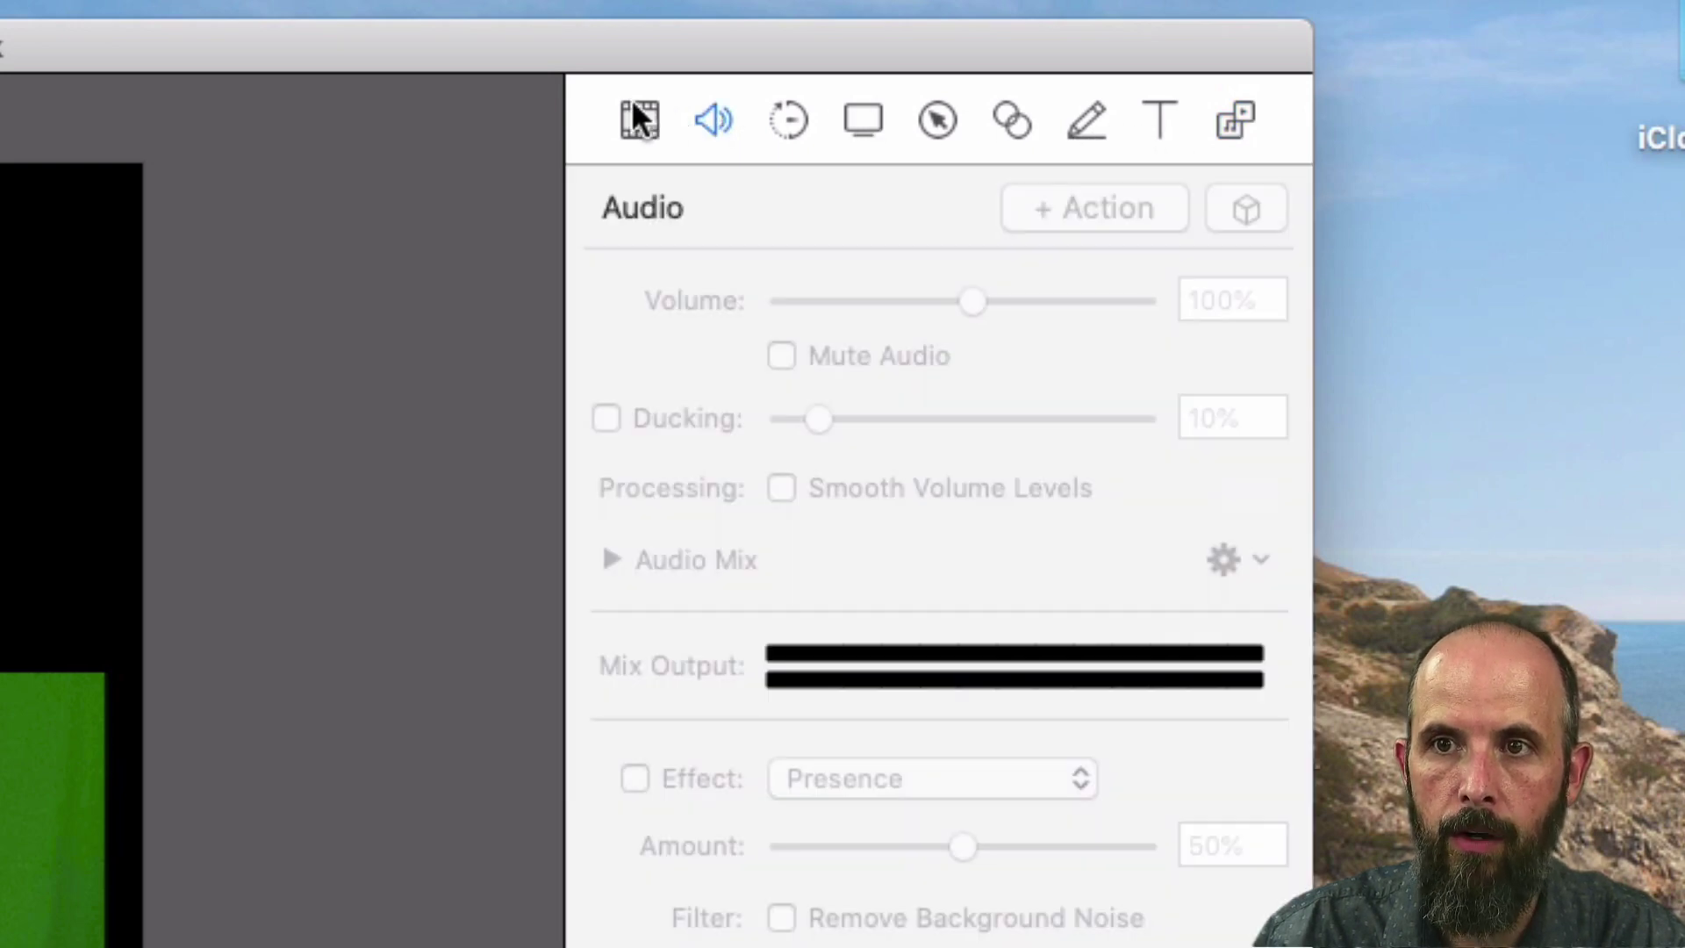
pyautogui.click(638, 118)
pyautogui.click(1240, 121)
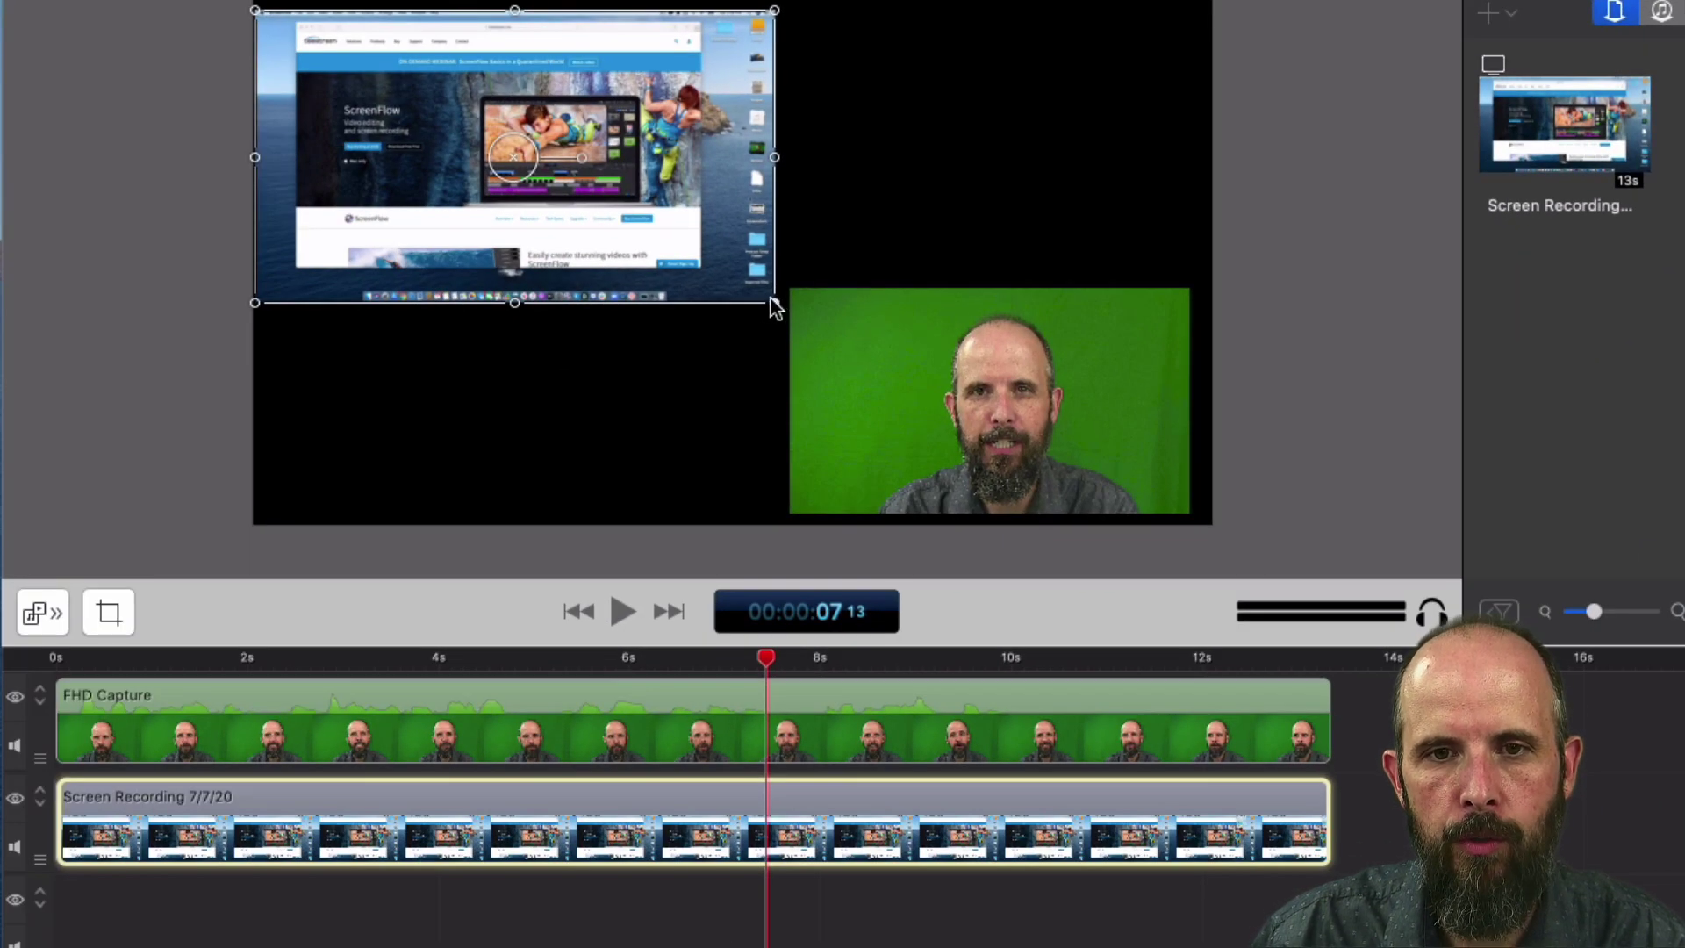
# Enlarge the screen recording and align it so it fills the whole canvas.
pyautogui.moveTo(775, 303); pyautogui.dragTo(1266, 490)
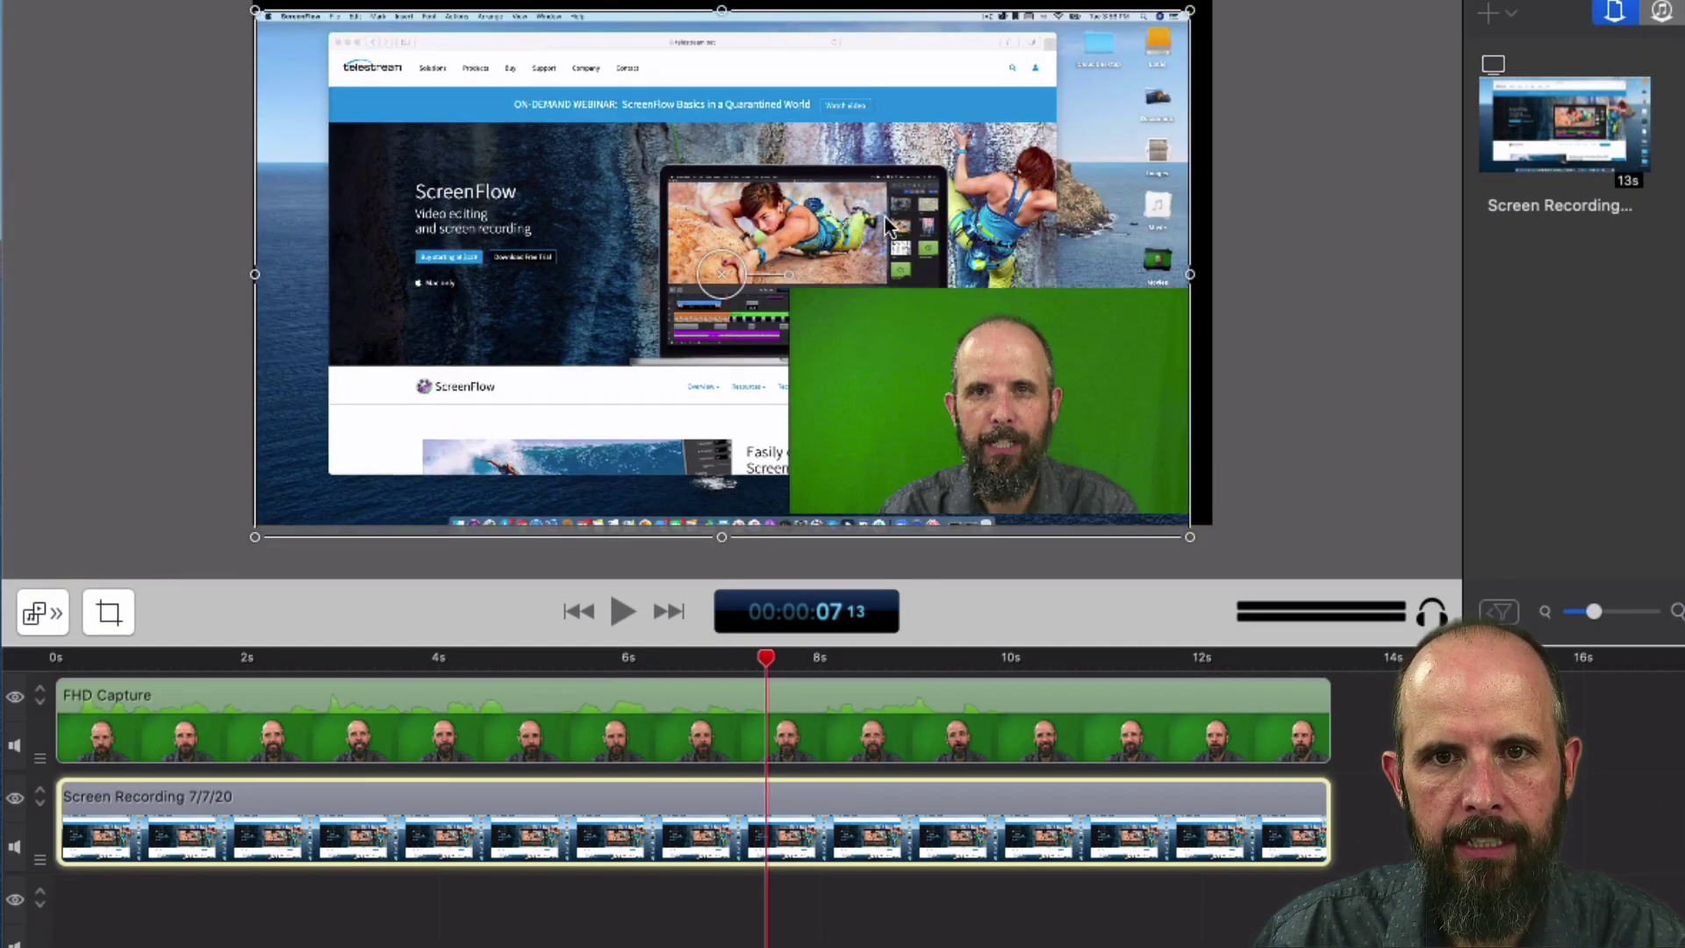
pyautogui.moveTo(887, 219); pyautogui.dragTo(908, 130)
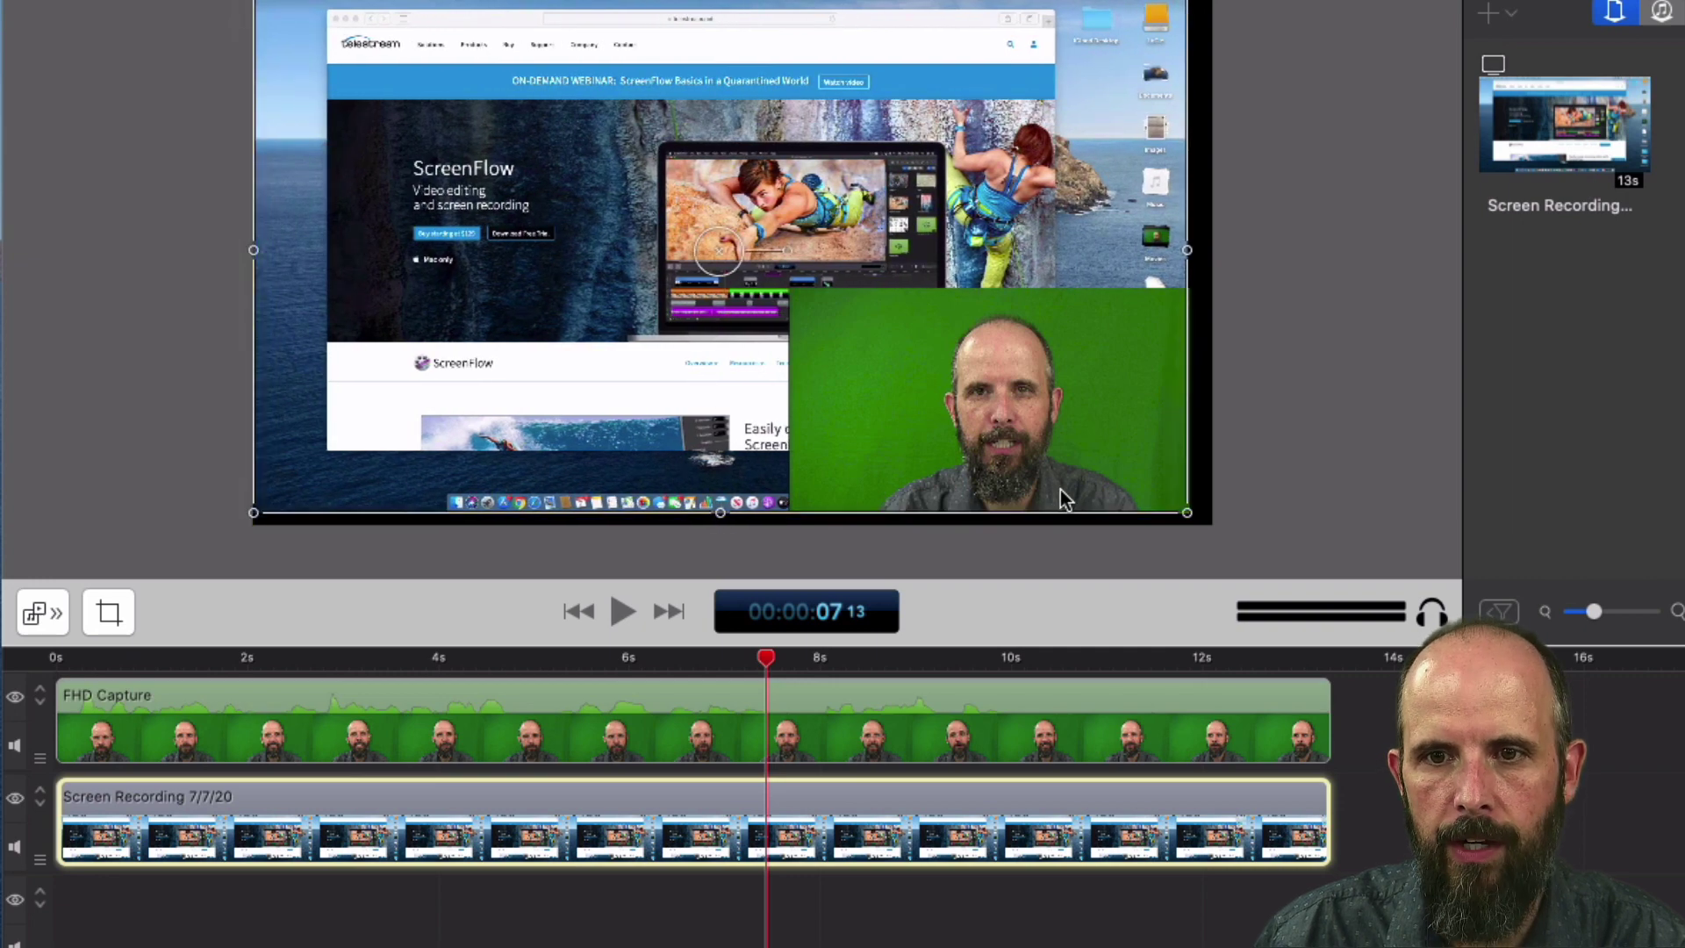
pyautogui.moveTo(1187, 517); pyautogui.dragTo(1215, 527)
pyautogui.moveTo(527, 114); pyautogui.dragTo(520, 114)
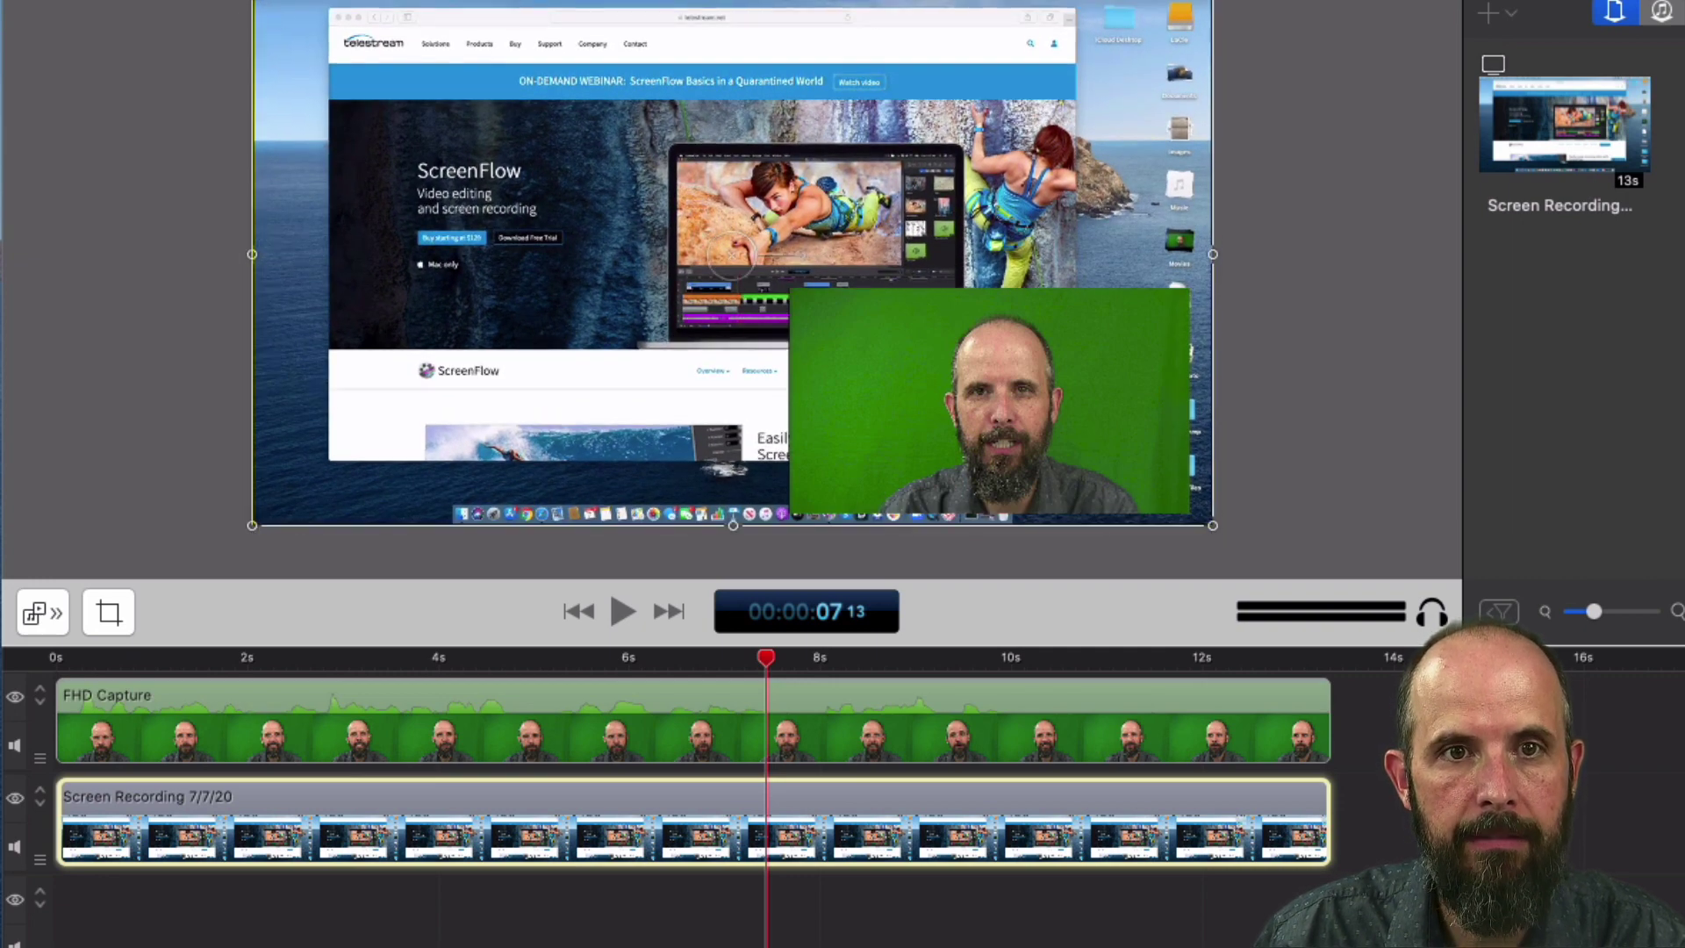
# Scale the screen recording beyond the canvas edges and position it so the recorded web page fills the frame.
pyautogui.moveTo(246, 2); pyautogui.dragTo(192, 0)
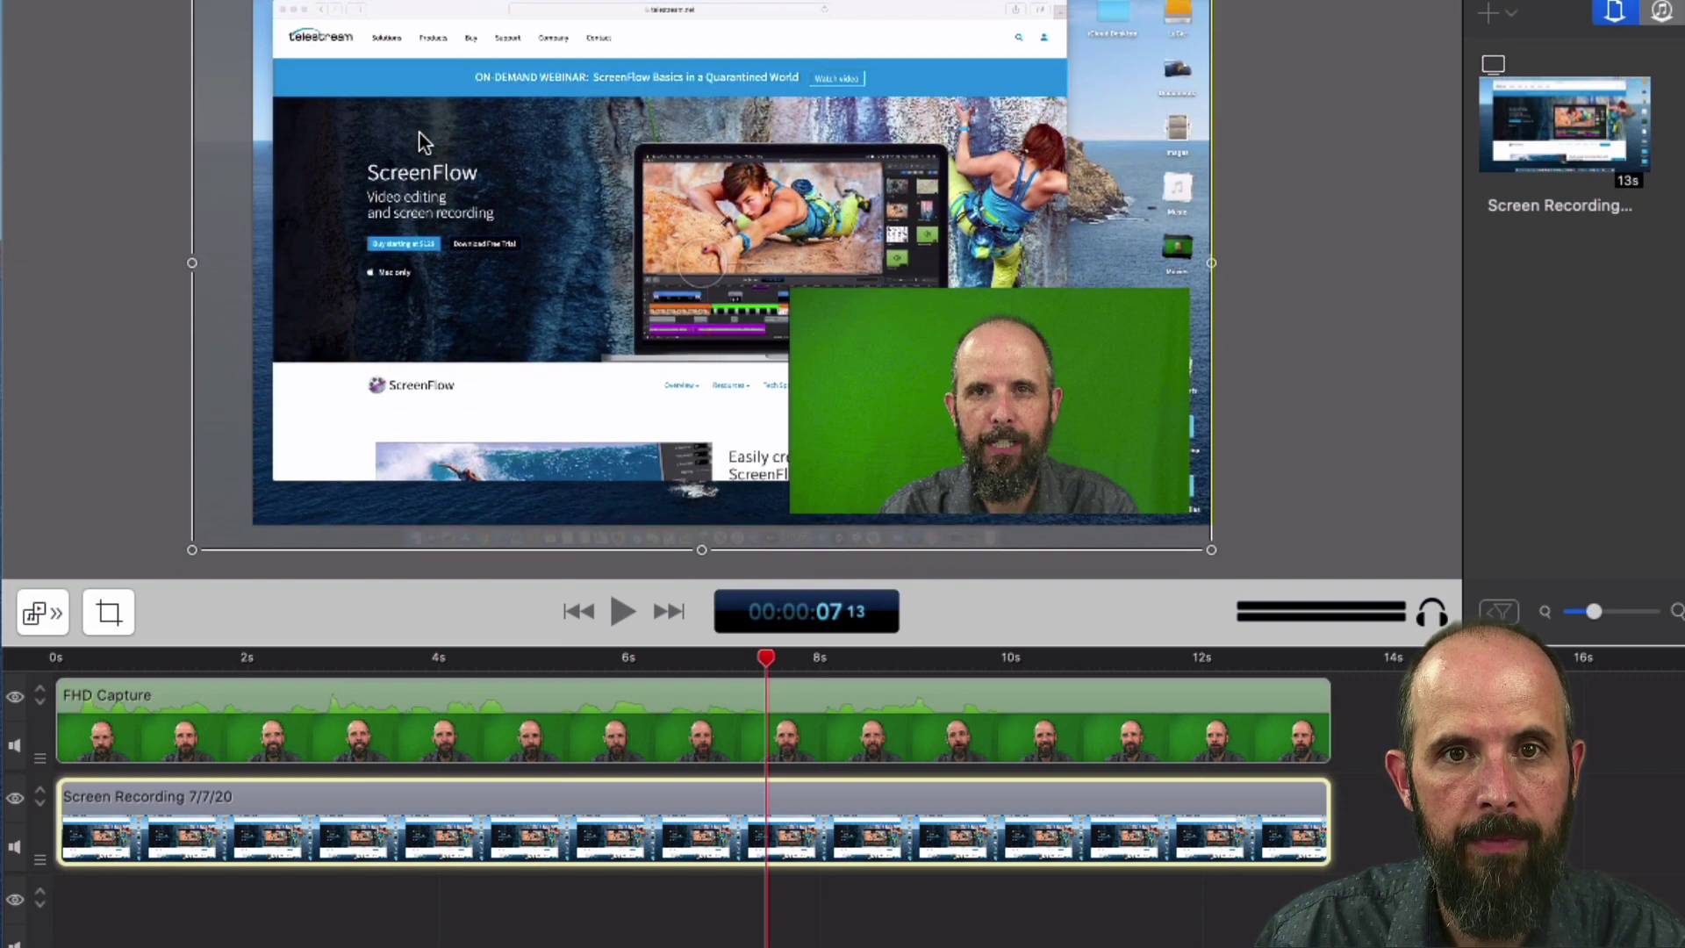
pyautogui.moveTo(1217, 562); pyautogui.dragTo(1387, 648)
pyautogui.moveTo(614, 215); pyautogui.dragTo(580, 201)
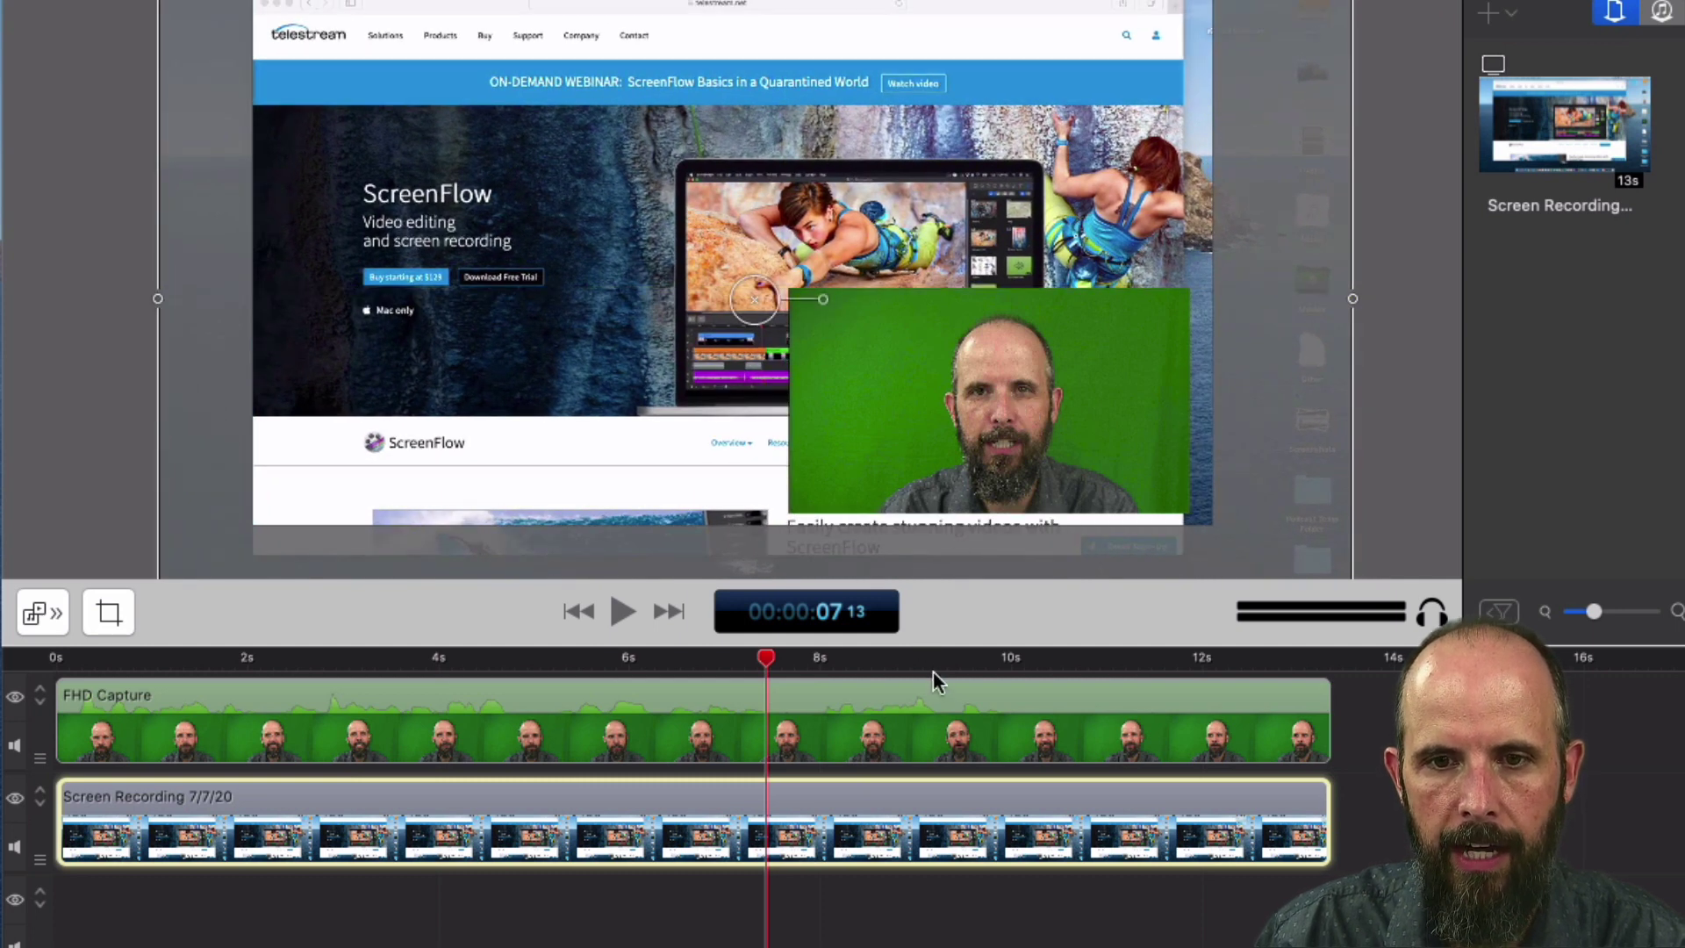
# Shrink the webcam clip to about a quarter of the canvas width and keep it in the lower-right corner.
pyautogui.click(1005, 707)
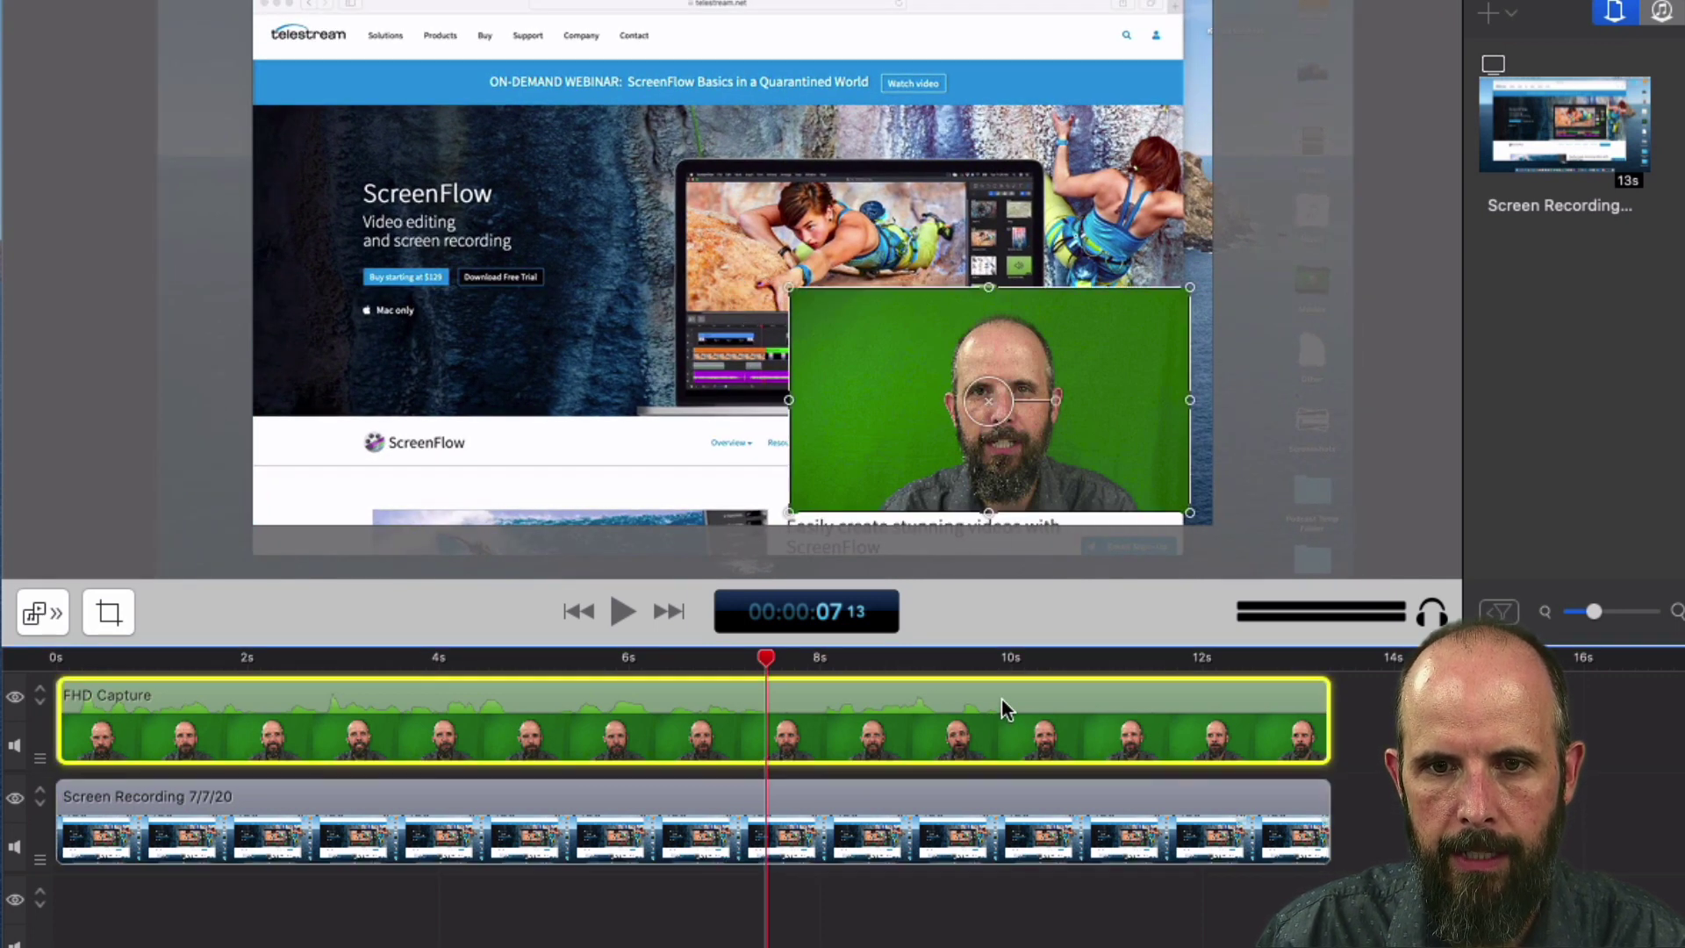
pyautogui.moveTo(876, 358)
pyautogui.mouseDown()
pyautogui.moveTo(895, 357)
pyautogui.moveTo(873, 360)
pyautogui.mouseUp()
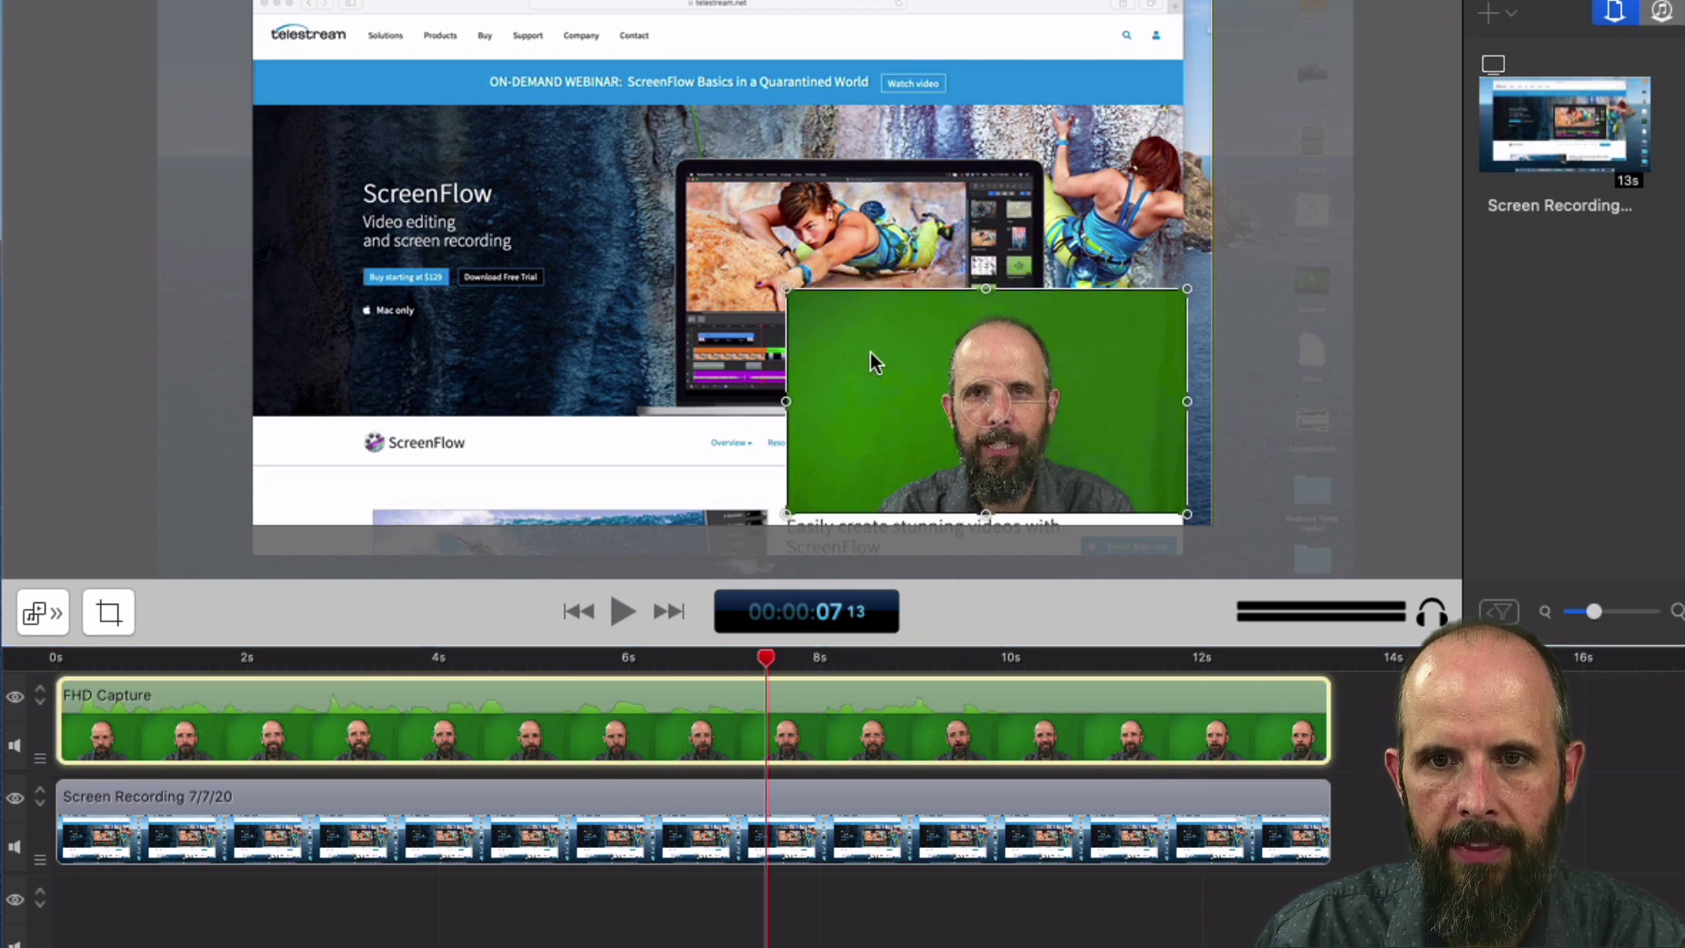
pyautogui.moveTo(794, 296); pyautogui.dragTo(899, 354)
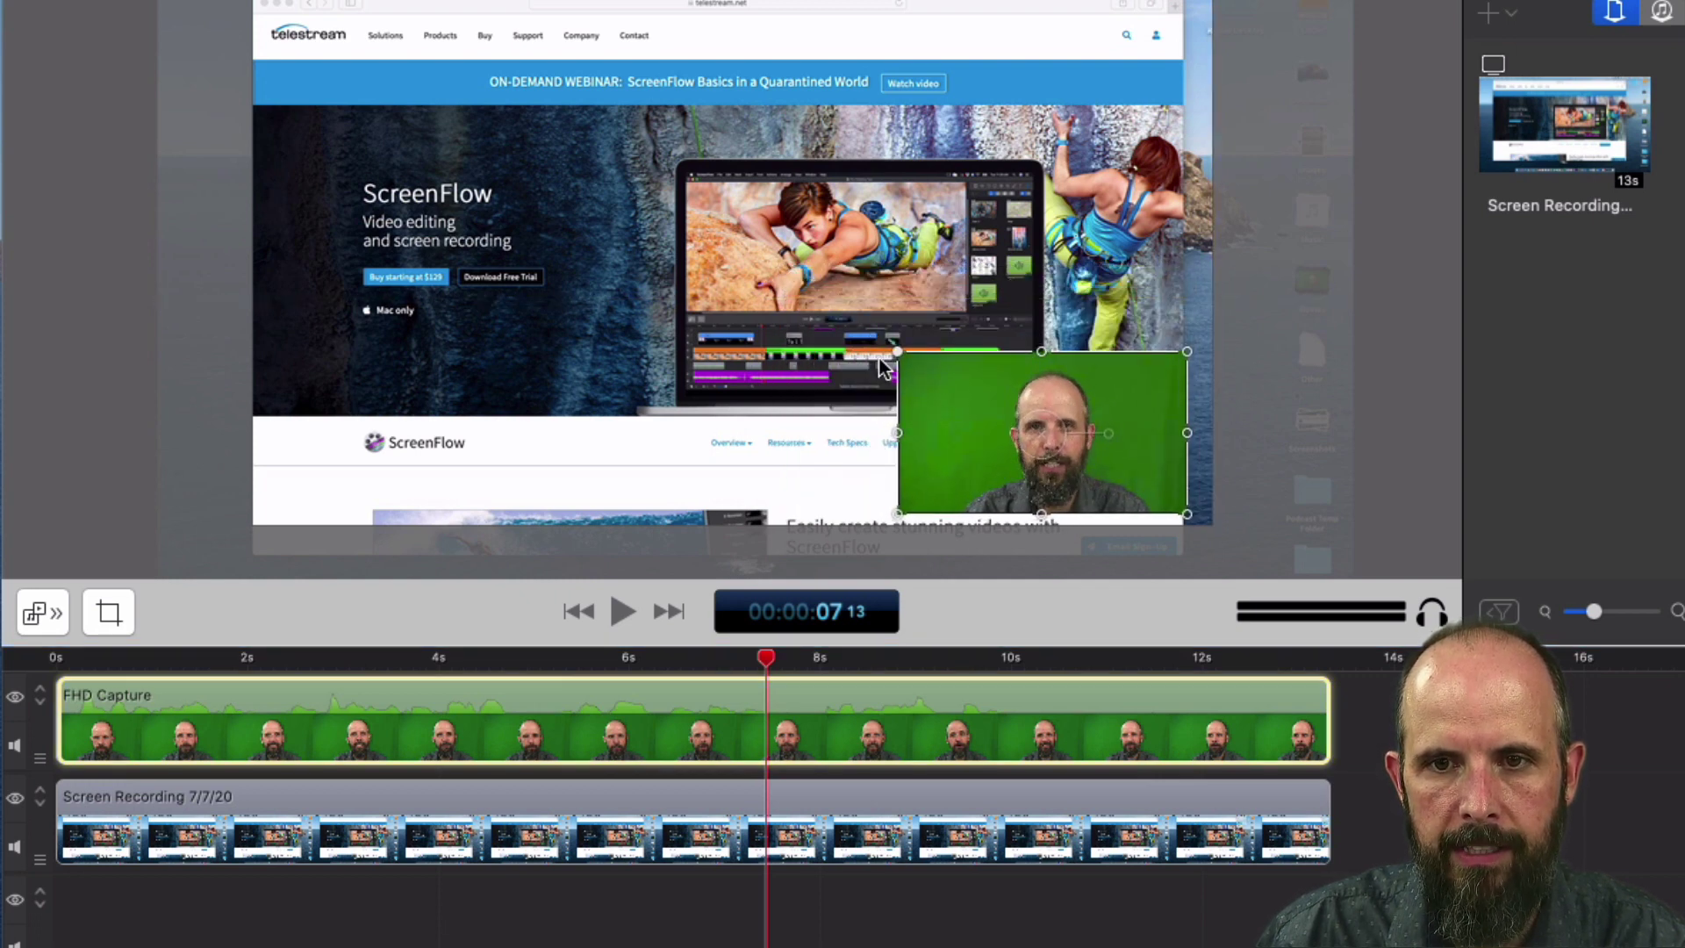
pyautogui.moveTo(946, 412)
pyautogui.mouseDown()
pyautogui.moveTo(388, 416)
pyautogui.moveTo(335, 342)
pyautogui.moveTo(335, 78)
pyautogui.moveTo(674, 103)
pyautogui.moveTo(648, 149)
pyautogui.moveTo(930, 394)
pyautogui.moveTo(383, 123)
pyautogui.moveTo(955, 424)
pyautogui.mouseUp()
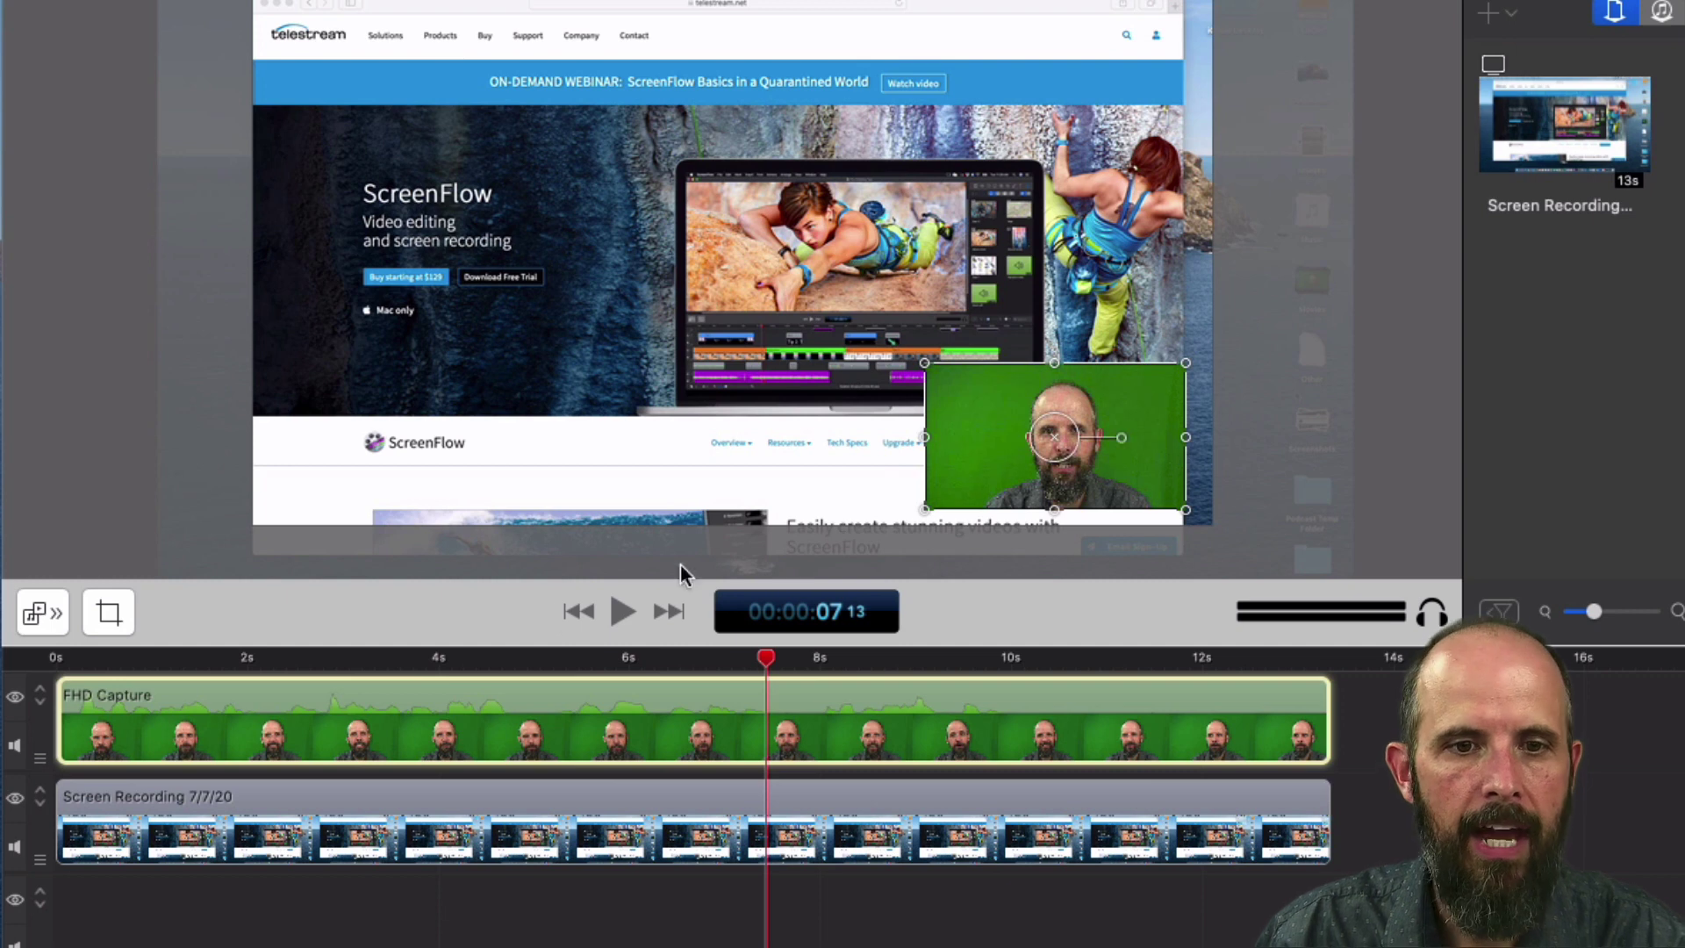
# Return the playhead to the start, shrink the screen recording inside the canvas and move it to the upper left.
pyautogui.moveTo(77, 671); pyautogui.dragTo(27, 665)
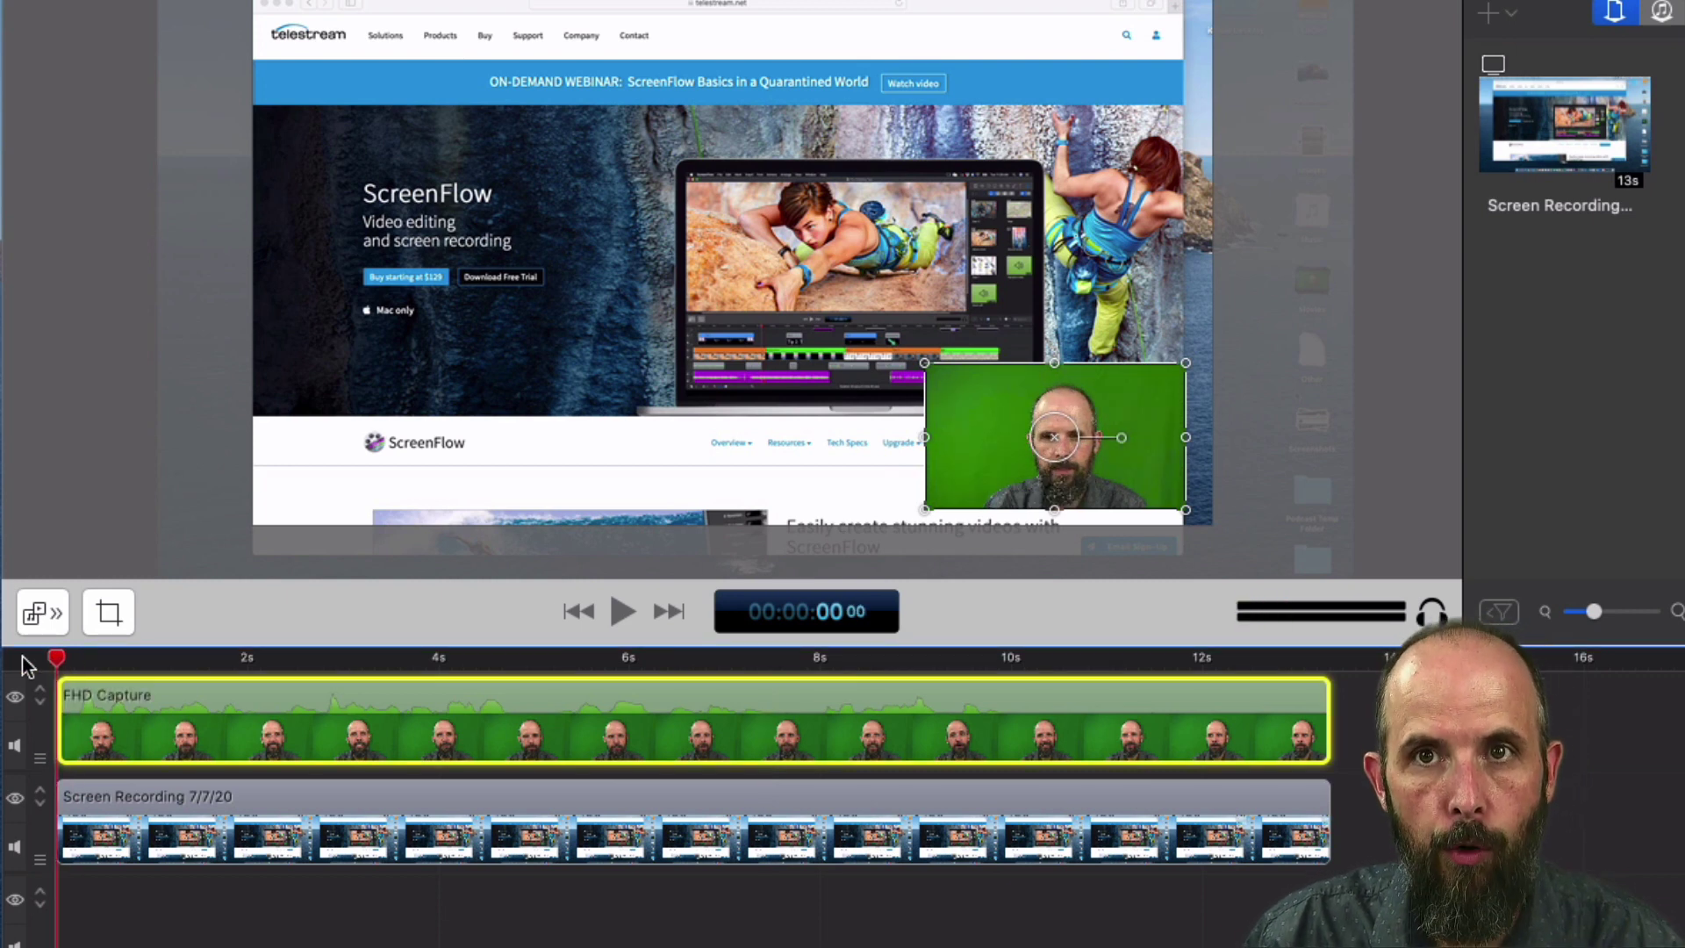
pyautogui.click(735, 297)
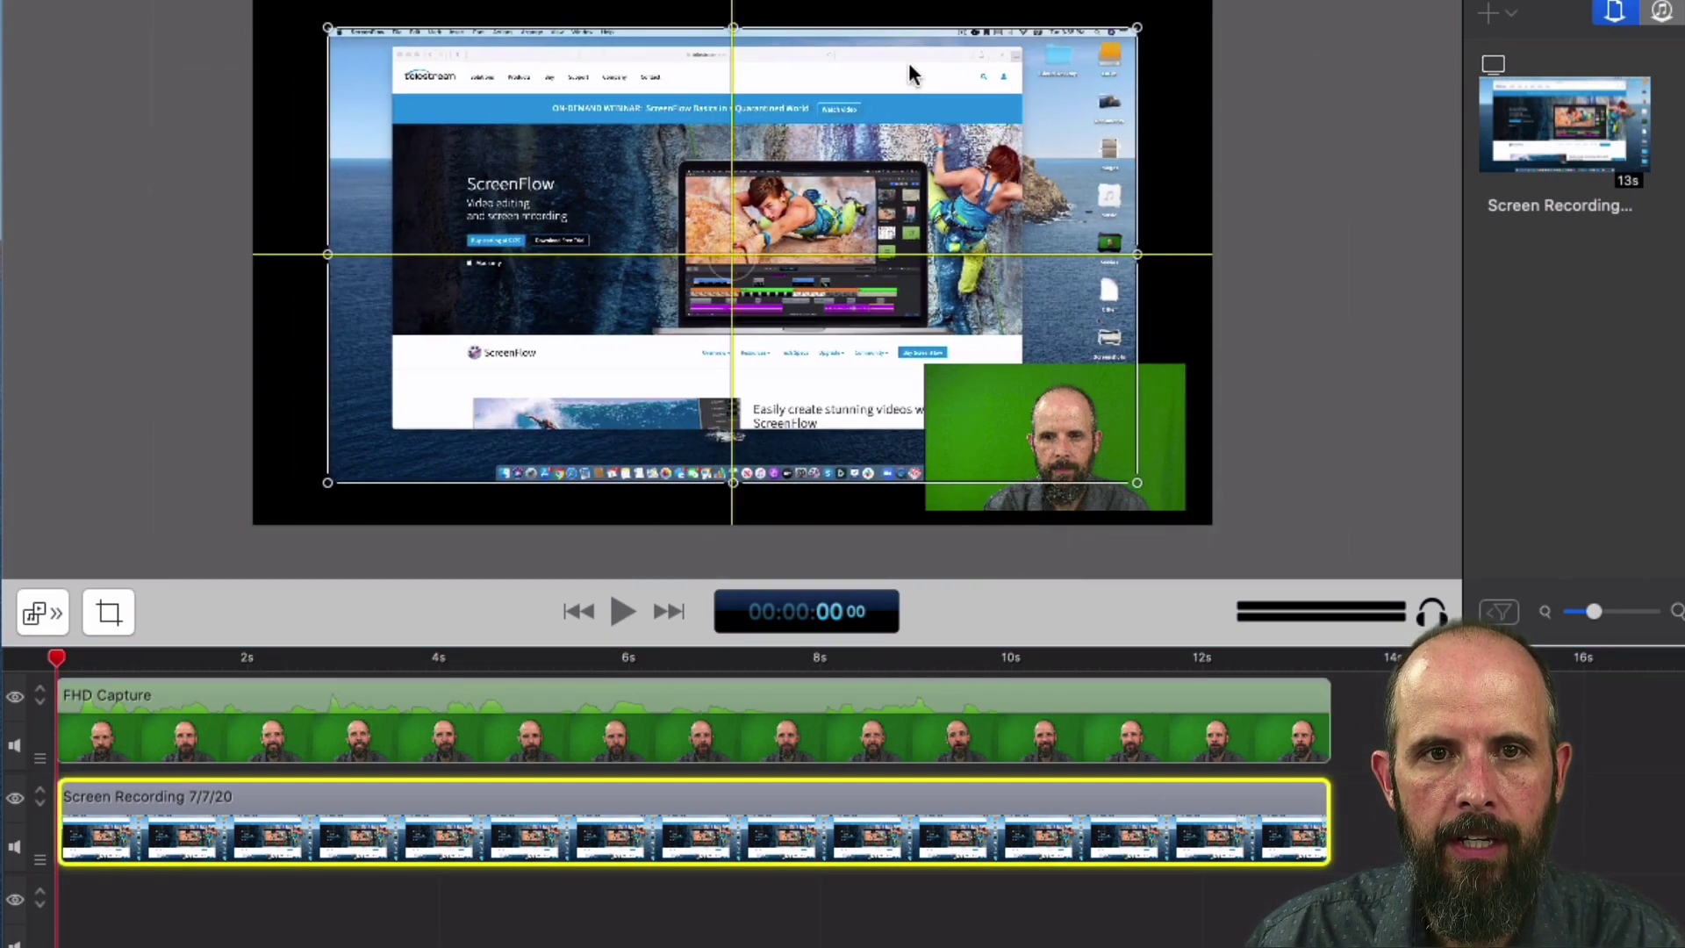
pyautogui.moveTo(329, 28); pyautogui.dragTo(457, 96)
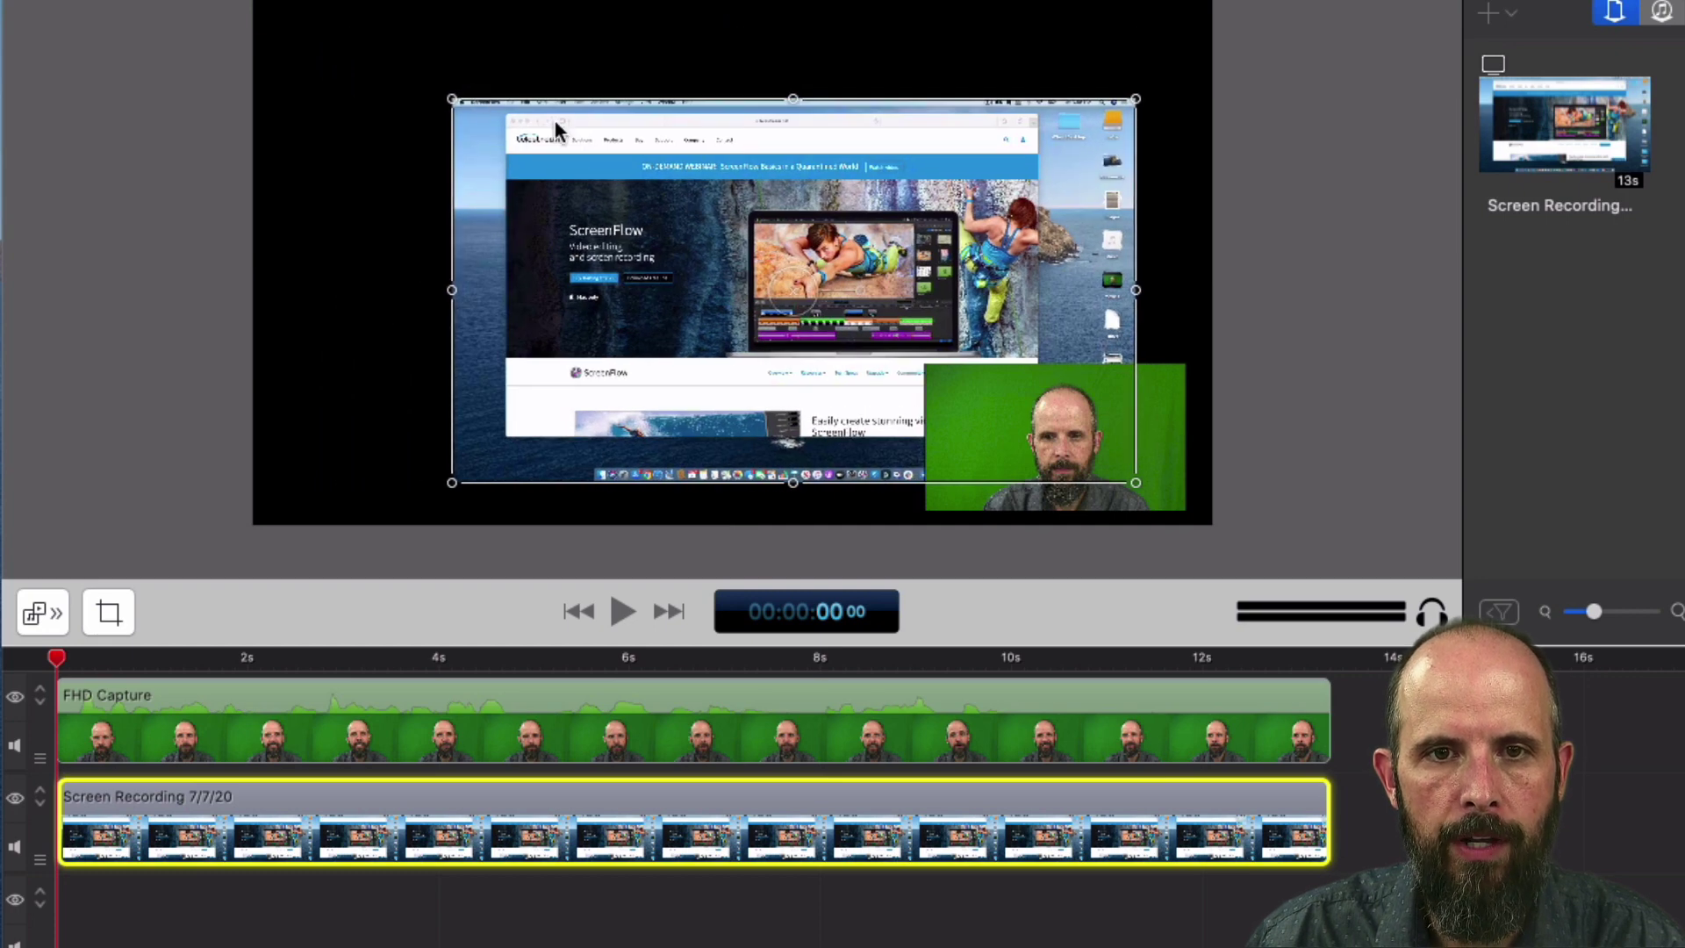
pyautogui.moveTo(556, 131); pyautogui.dragTo(407, 37)
# Enlarge the webcam clip to just under half the canvas width and position it at the canvas's lower right.
pyautogui.click(1005, 436)
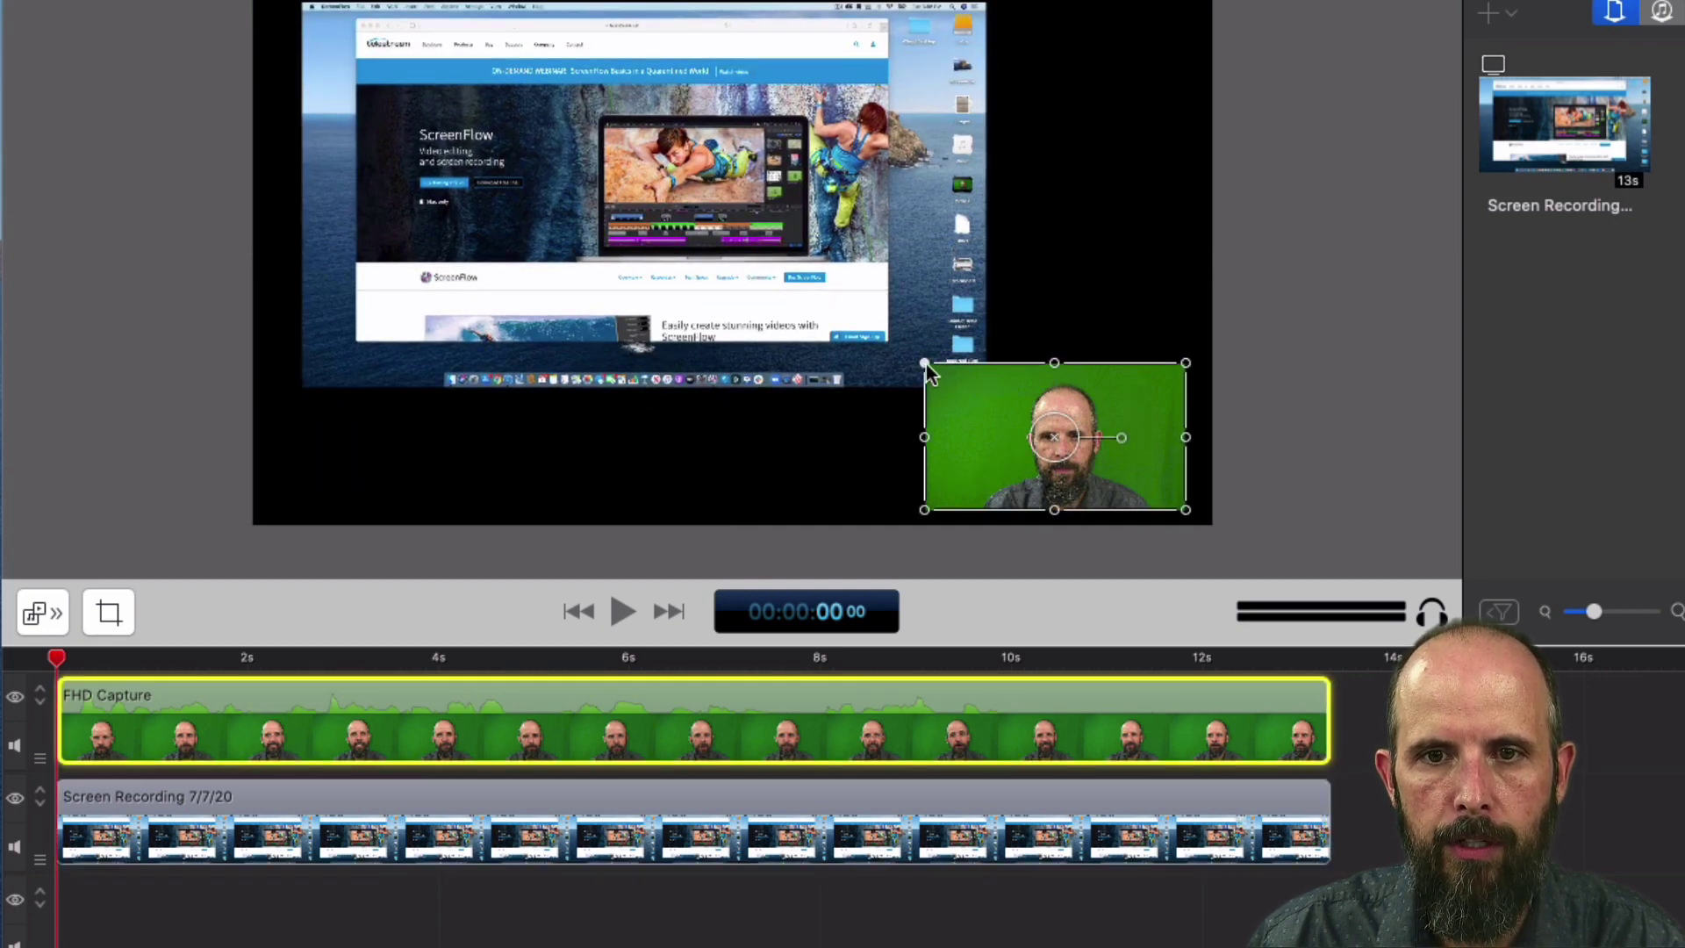
pyautogui.moveTo(925, 363); pyautogui.dragTo(764, 275)
pyautogui.moveTo(902, 365)
pyautogui.mouseDown()
pyautogui.moveTo(931, 364)
pyautogui.moveTo(906, 368)
pyautogui.mouseUp()
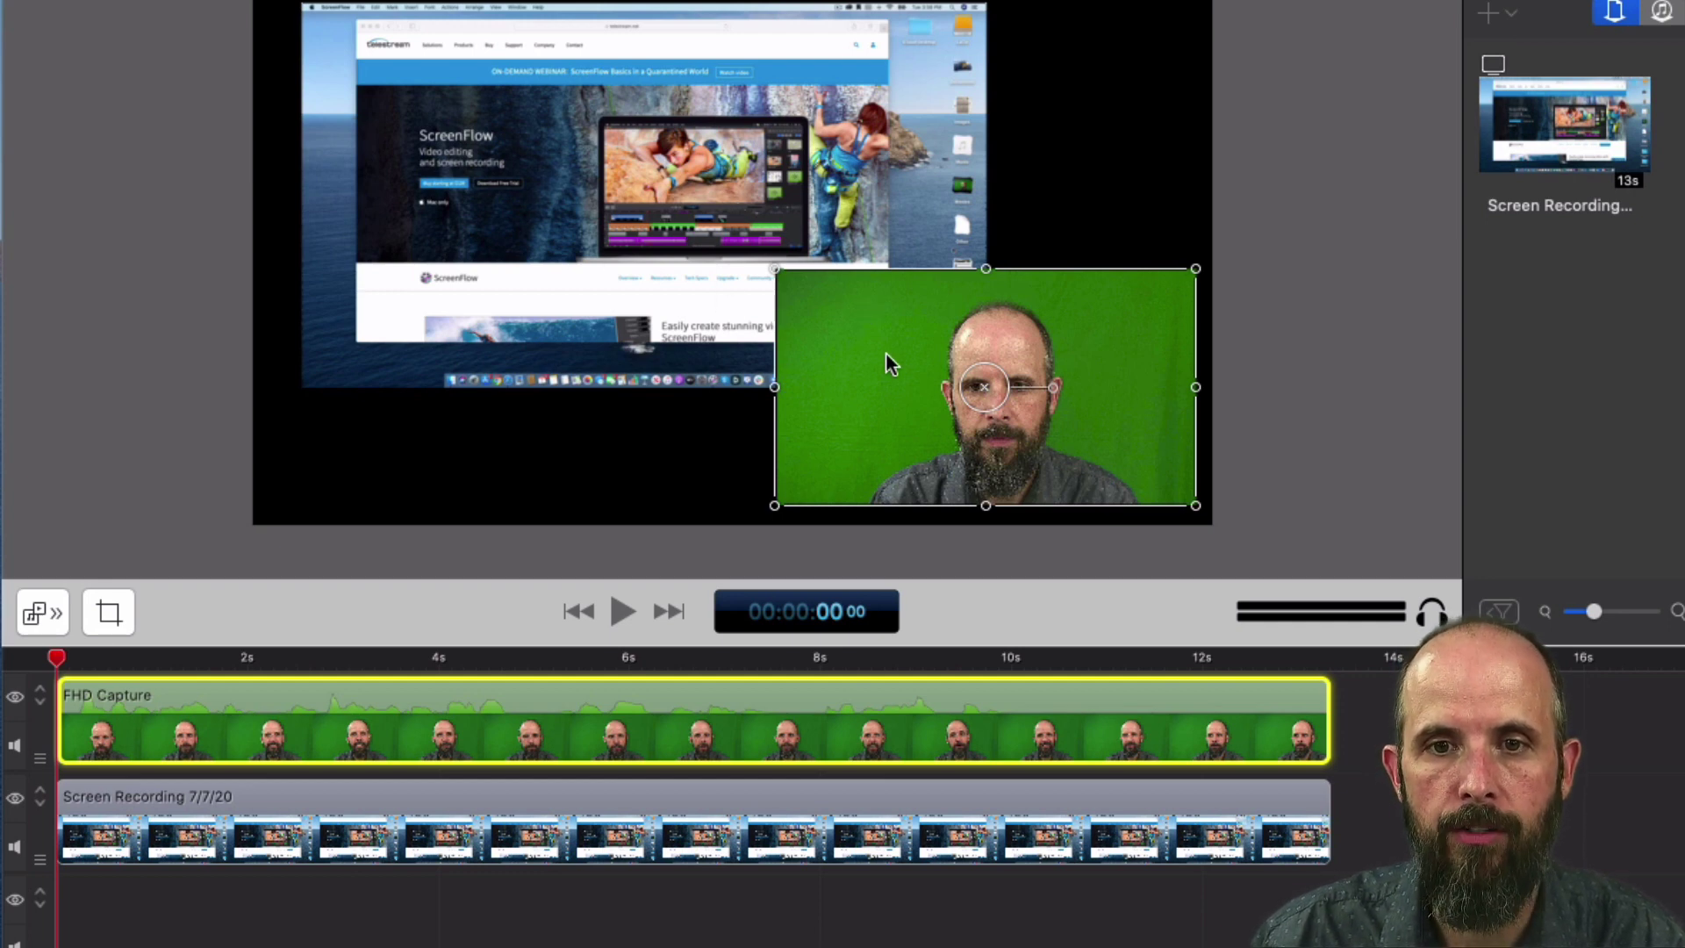
pyautogui.moveTo(885, 354)
pyautogui.mouseDown()
pyautogui.moveTo(745, 274)
pyautogui.moveTo(862, 337)
pyautogui.mouseUp()
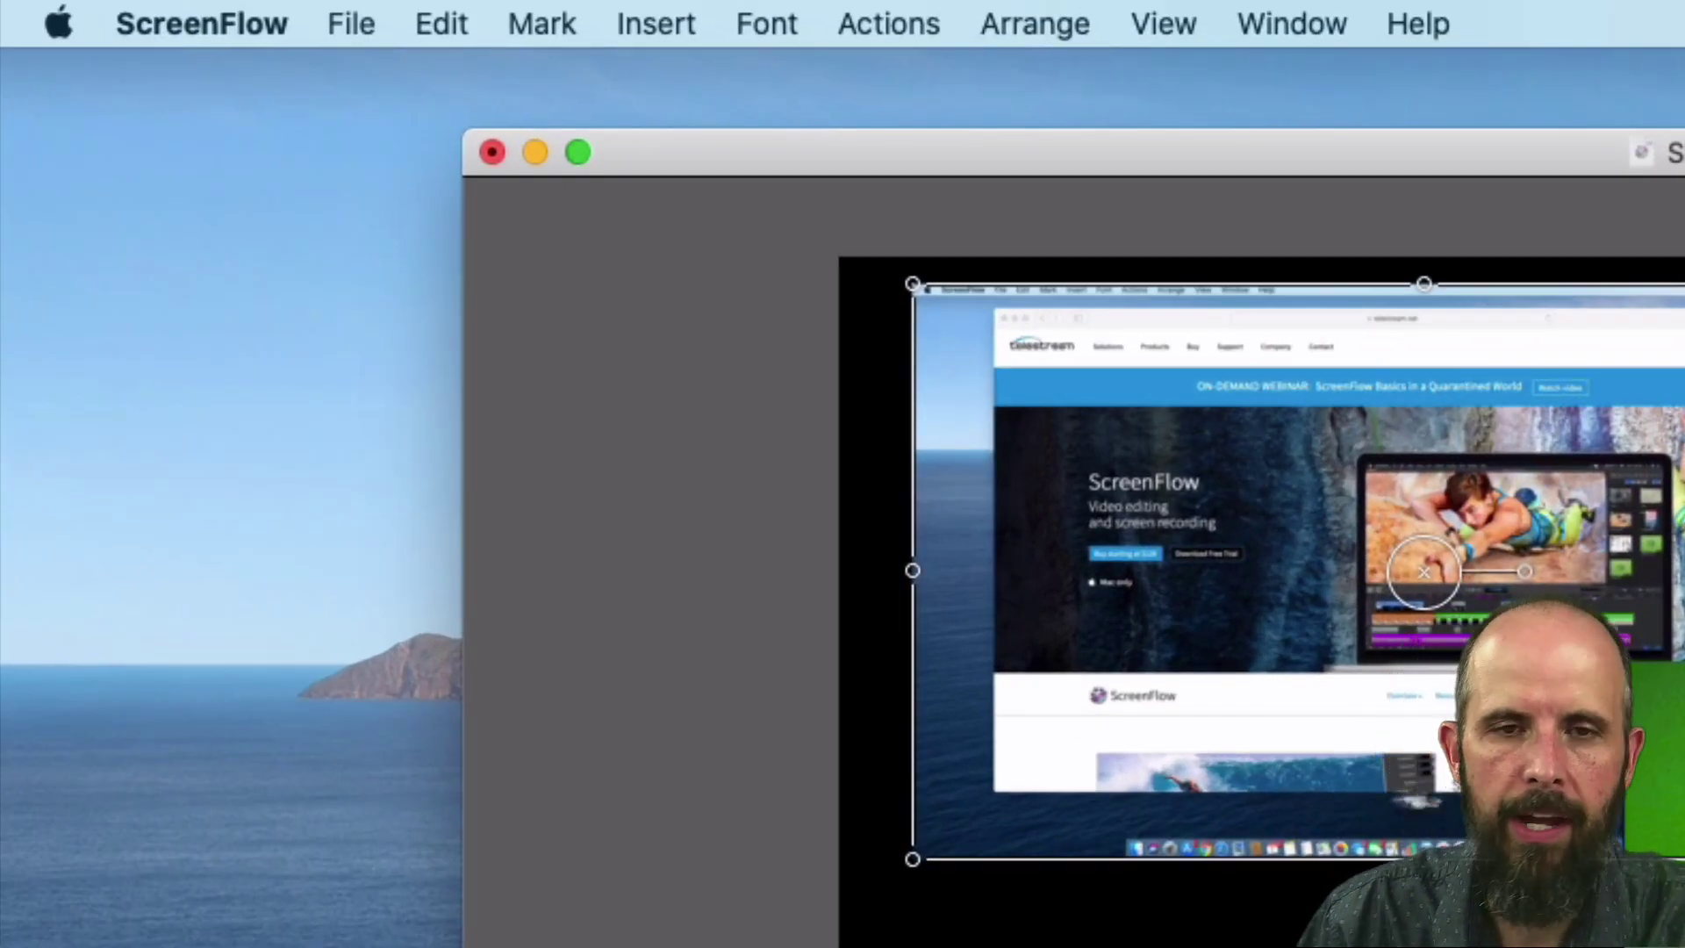
# Open the list of online services the project can be published to.
pyautogui.click(355, 20)
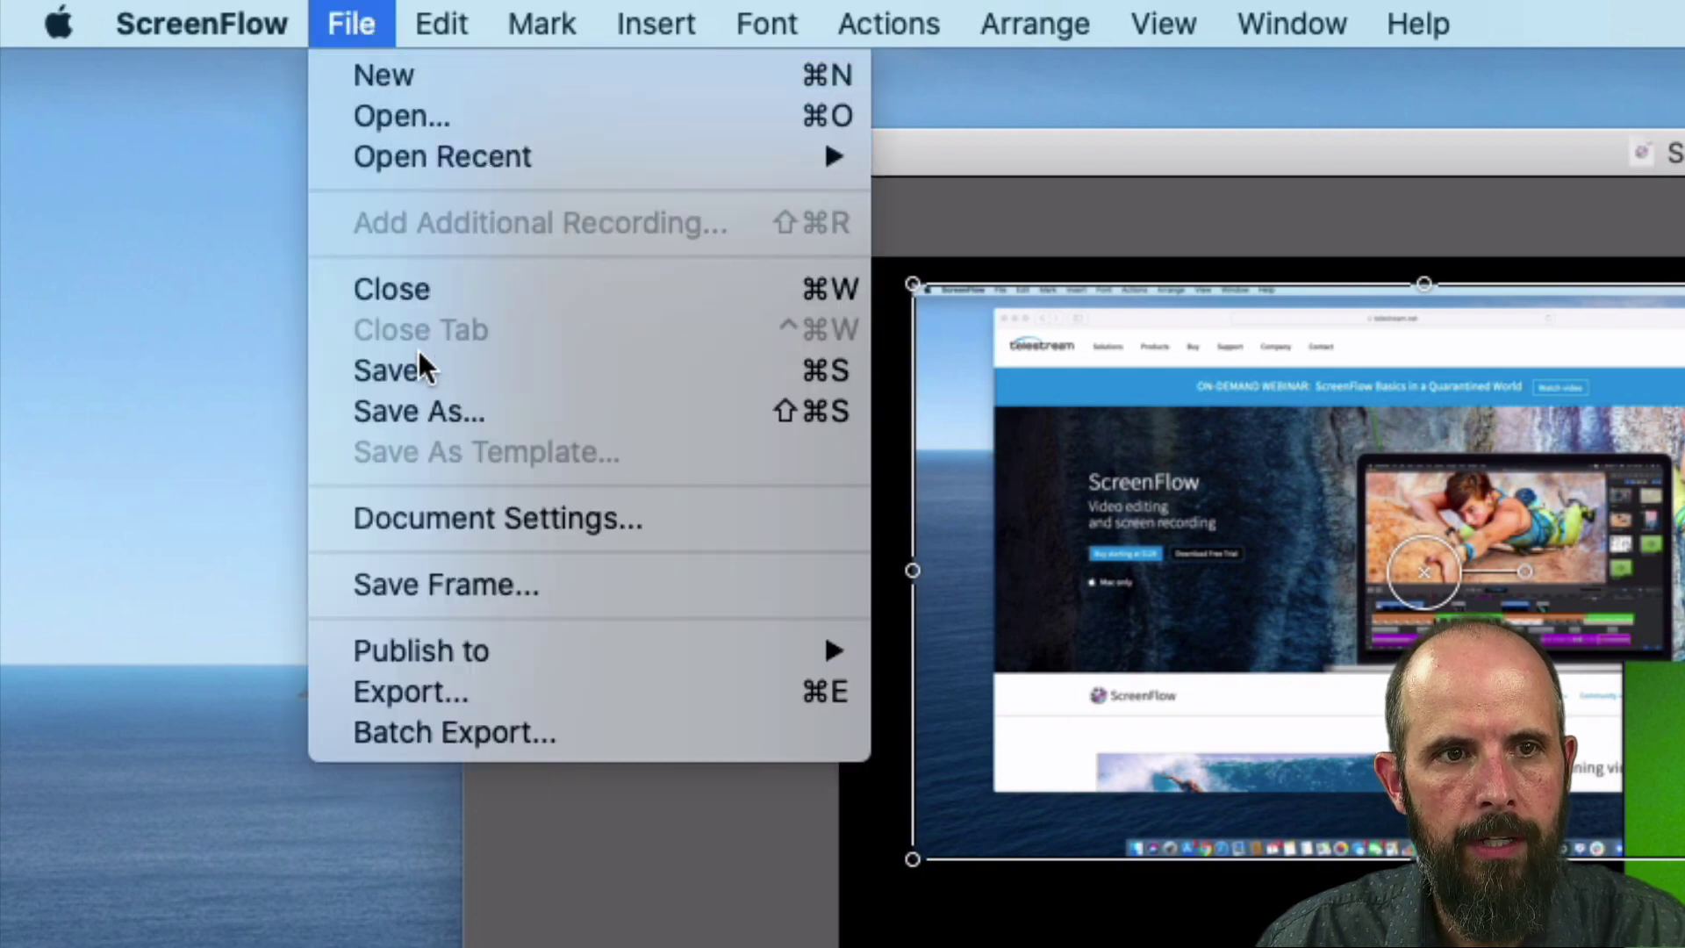
pyautogui.moveTo(492, 651)
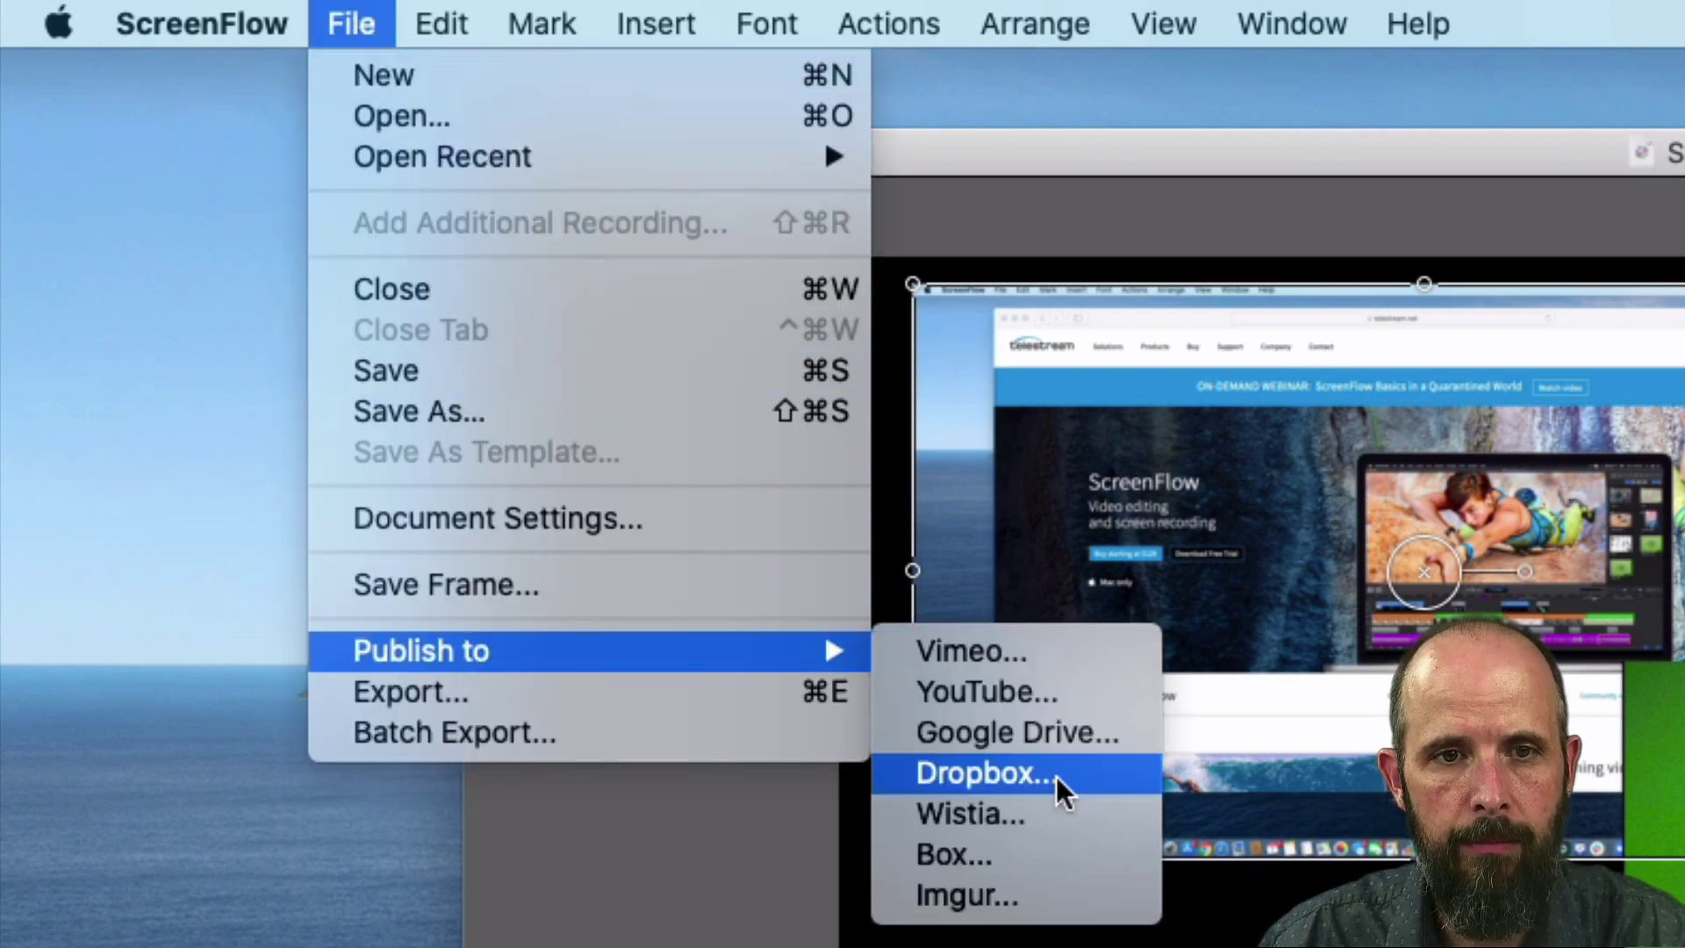